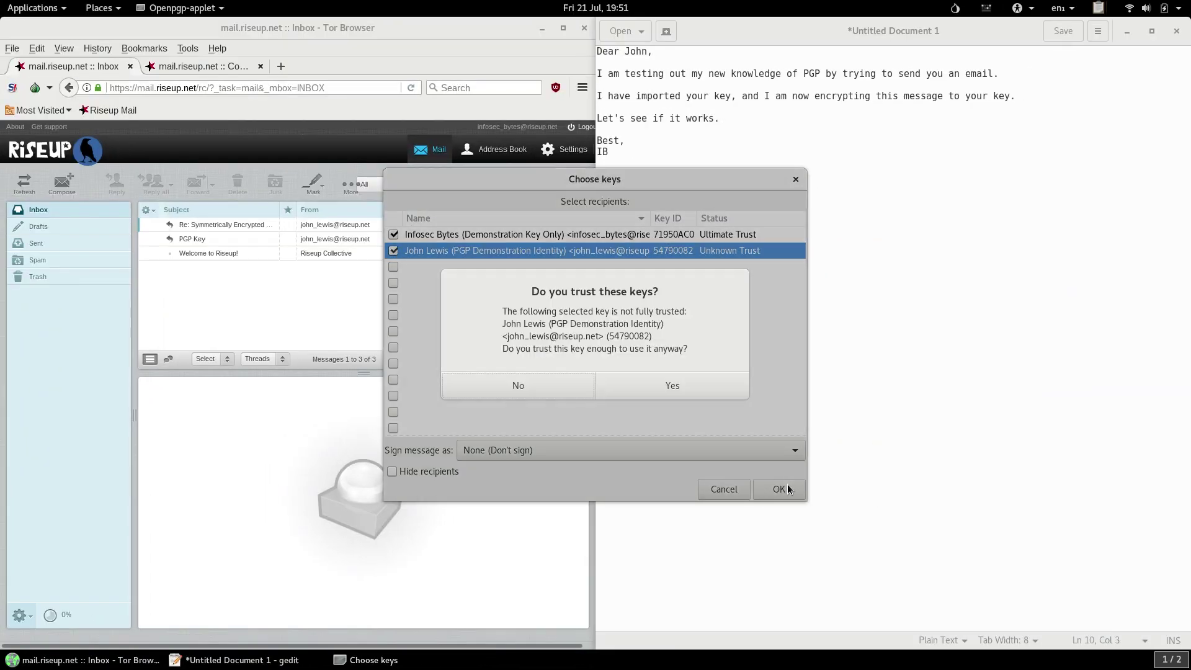
Step: Trust the recipient key, paste the PGP message into gedit and unlock the secret key with its passphrase
click(702, 390)
right_click(702, 388)
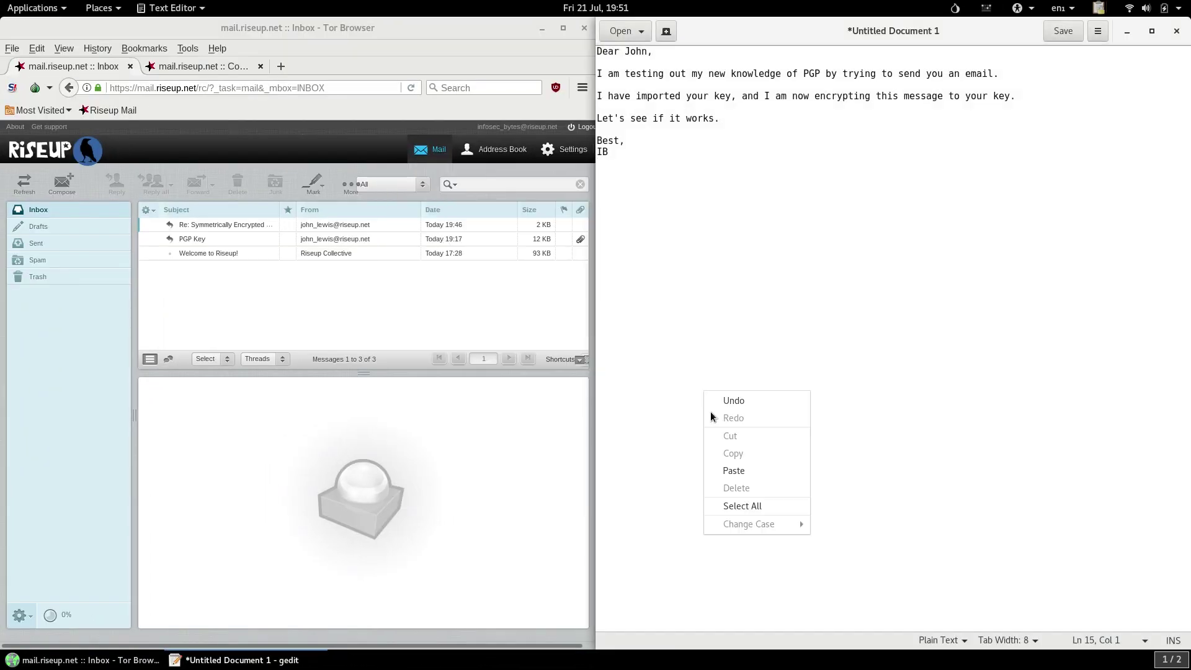
click(730, 468)
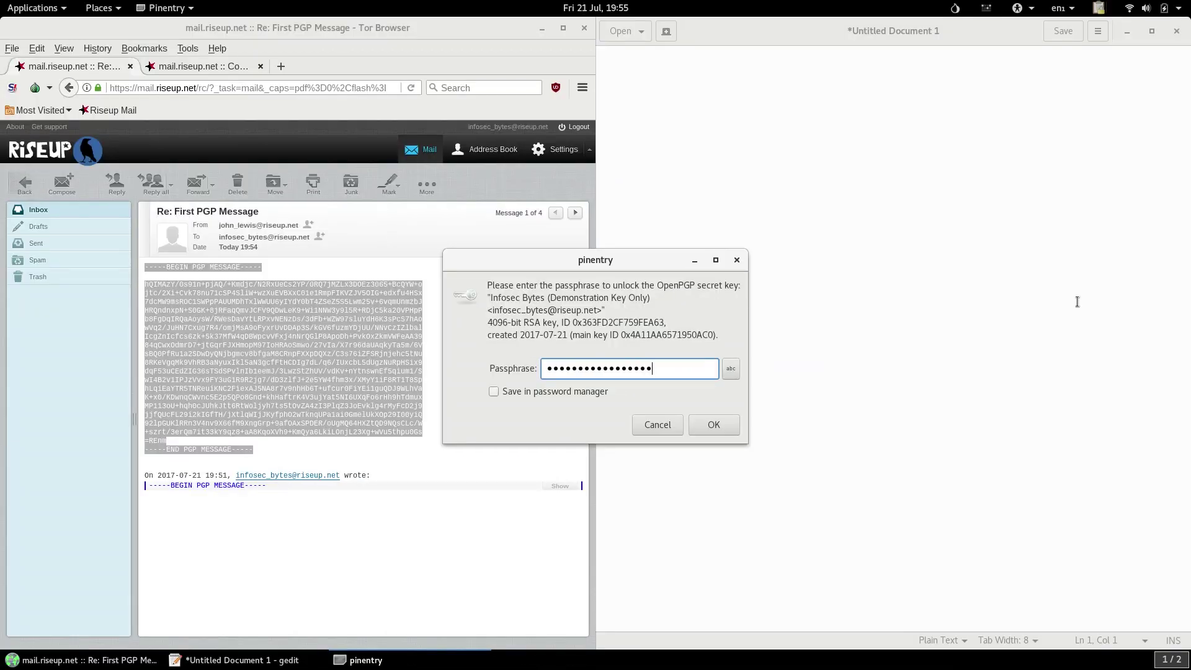
key(Return)
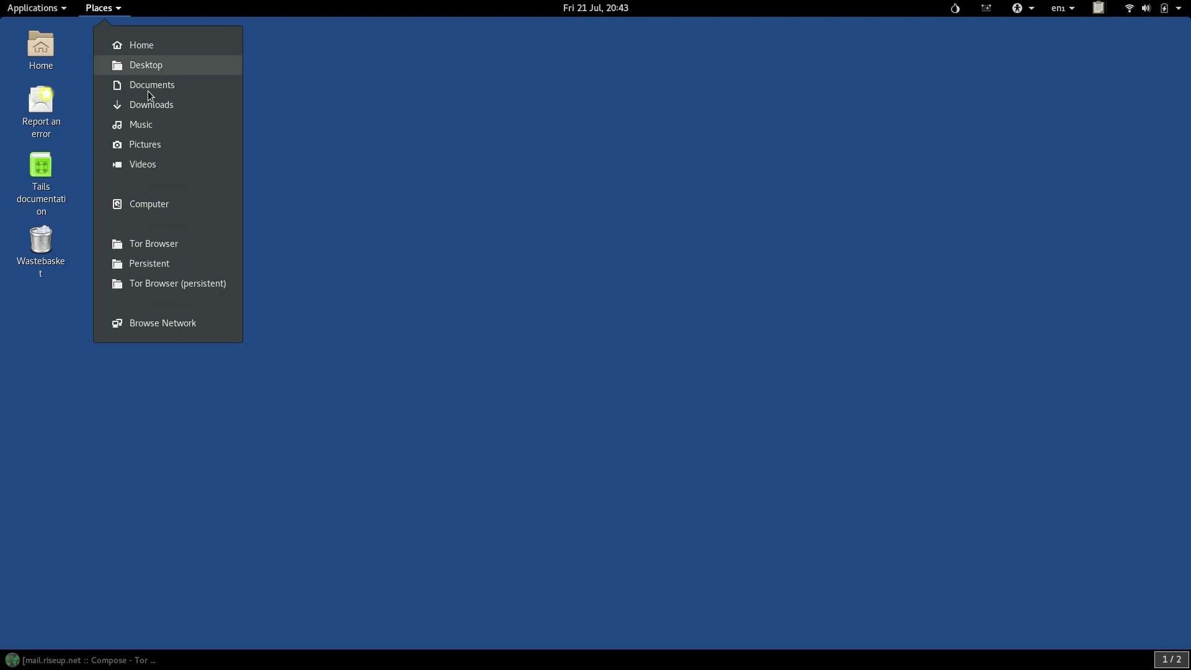
Step: Open the Tor Browser folder in Files and send the encrypted Riseup email
click(181, 251)
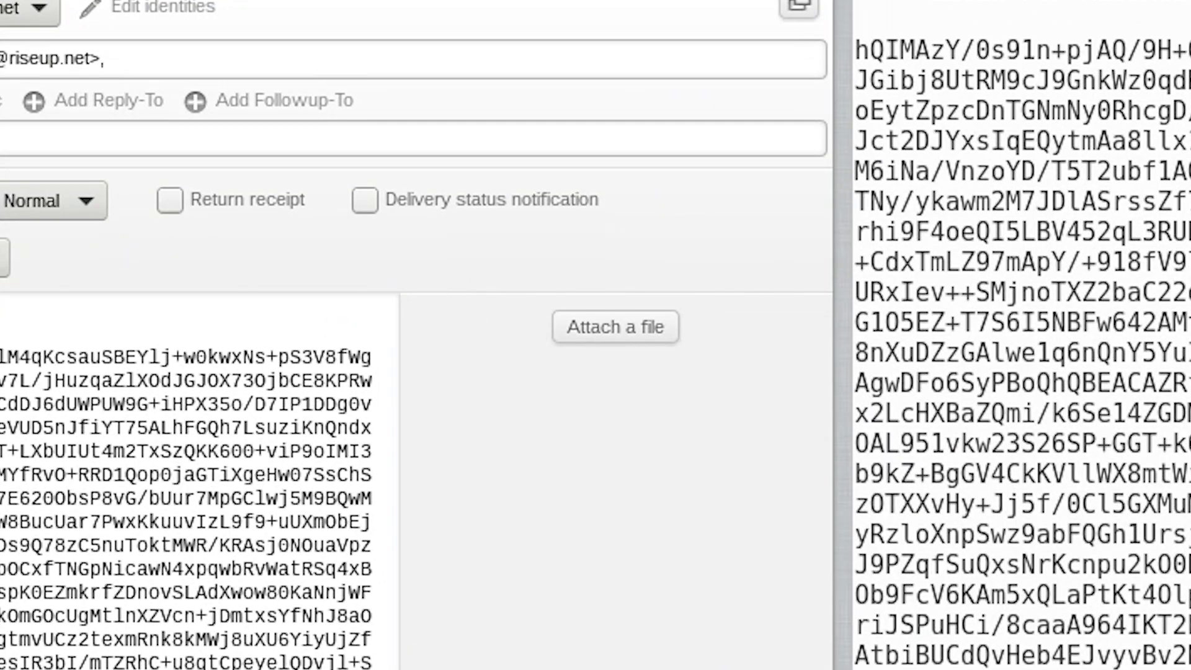
click(79, 183)
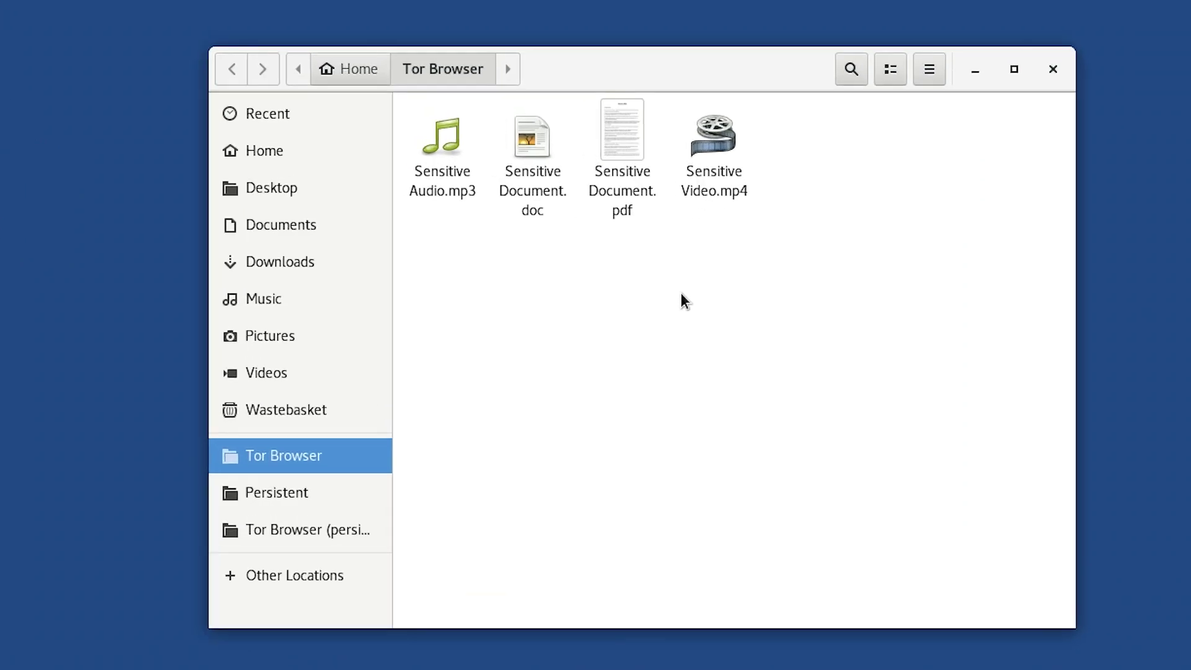
Step: Look over the four Sensitive files, then choose Encrypt… on Sensitive Video.mp4
click(484, 235)
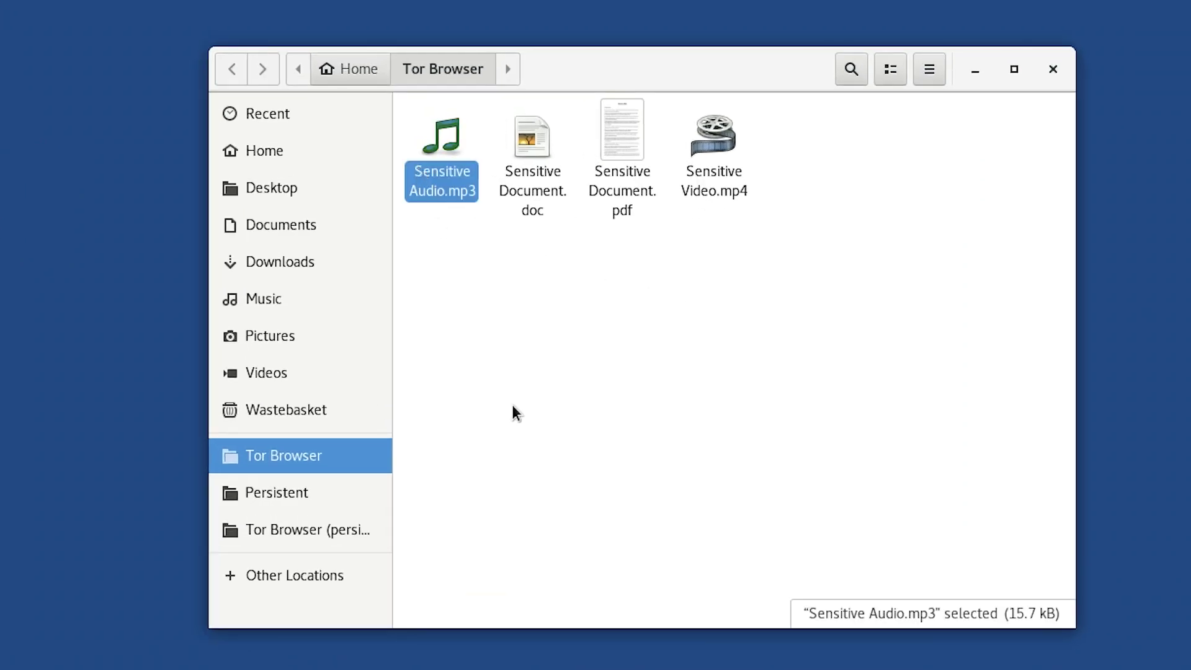
click(529, 211)
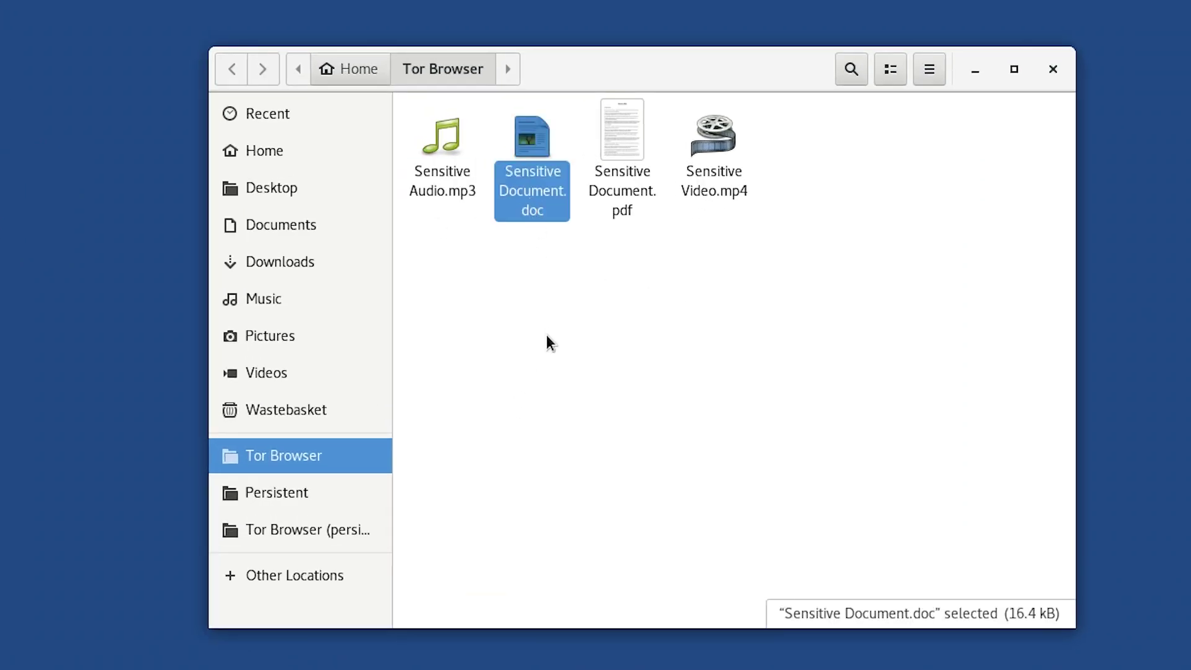
click(614, 202)
click(686, 199)
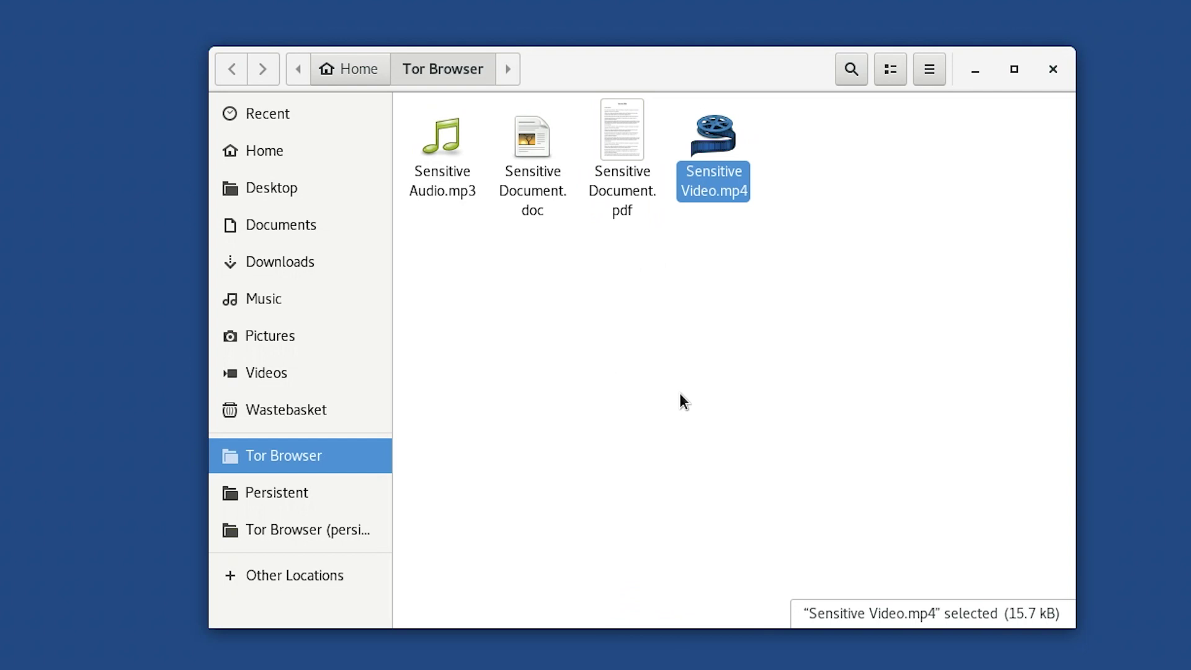
click(679, 394)
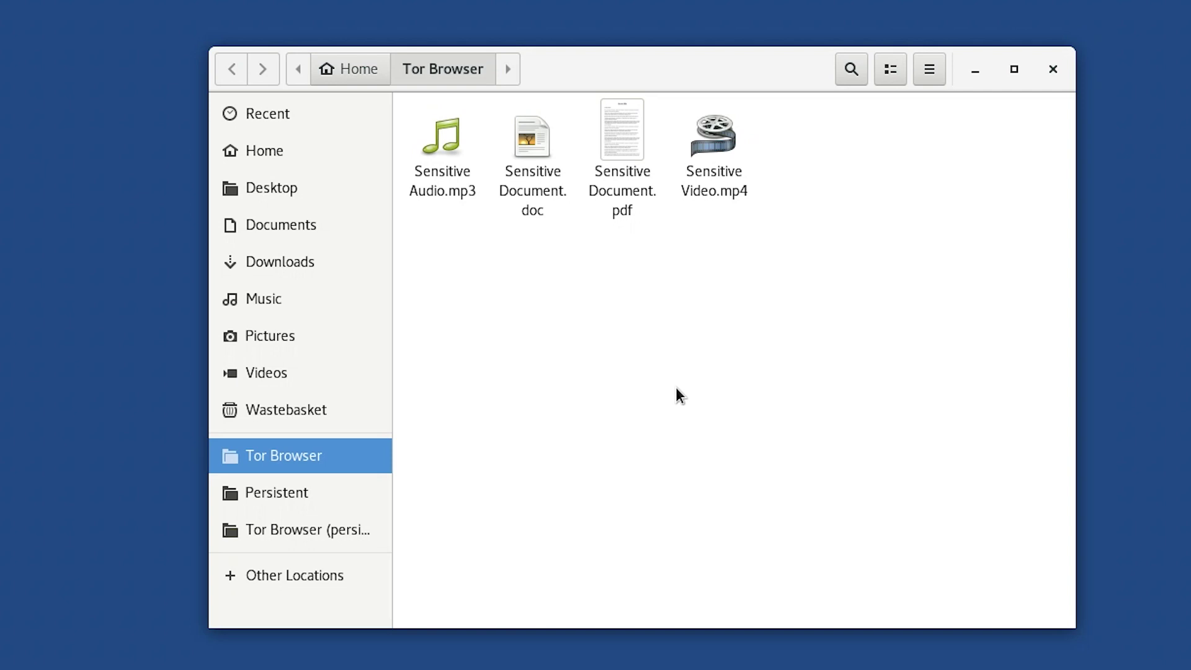
right_click(711, 192)
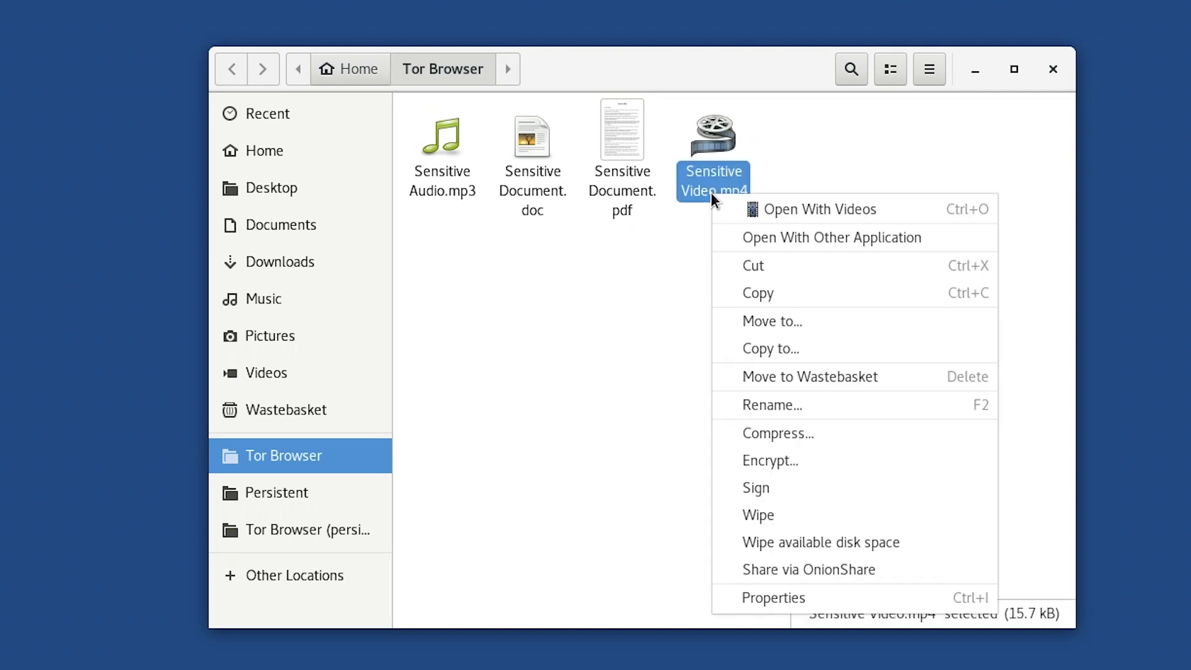
click(832, 474)
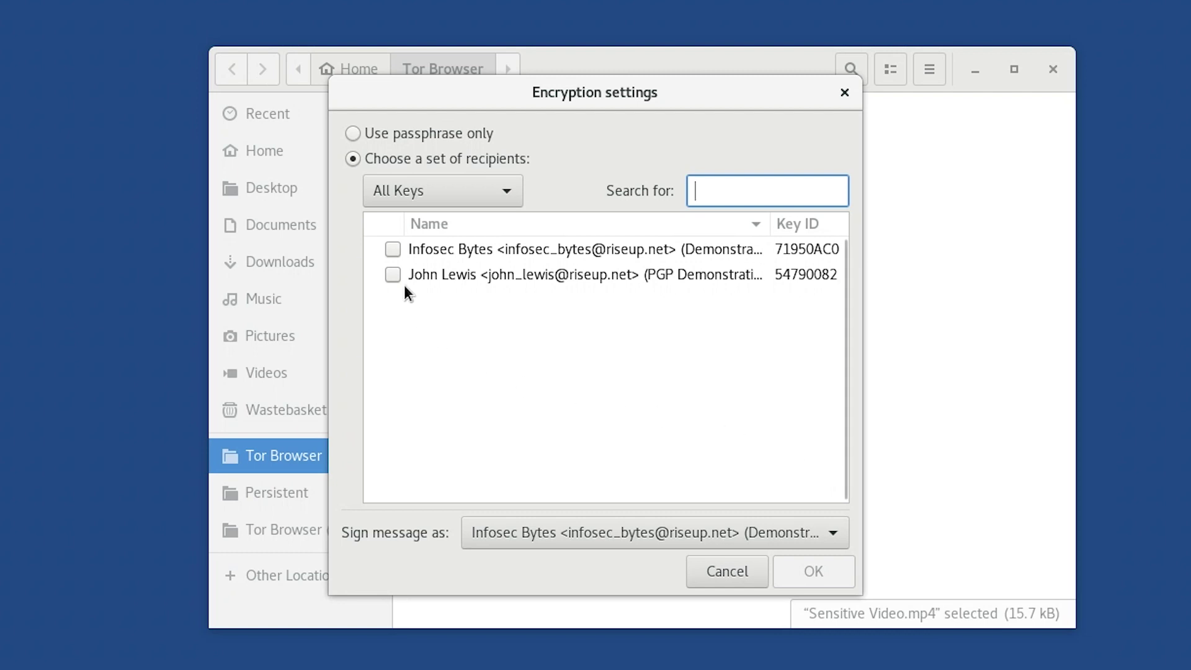
Step: Tick the sender's own key and the correspondent's key as recipients, signing as Infosec Bytes
click(404, 254)
click(389, 255)
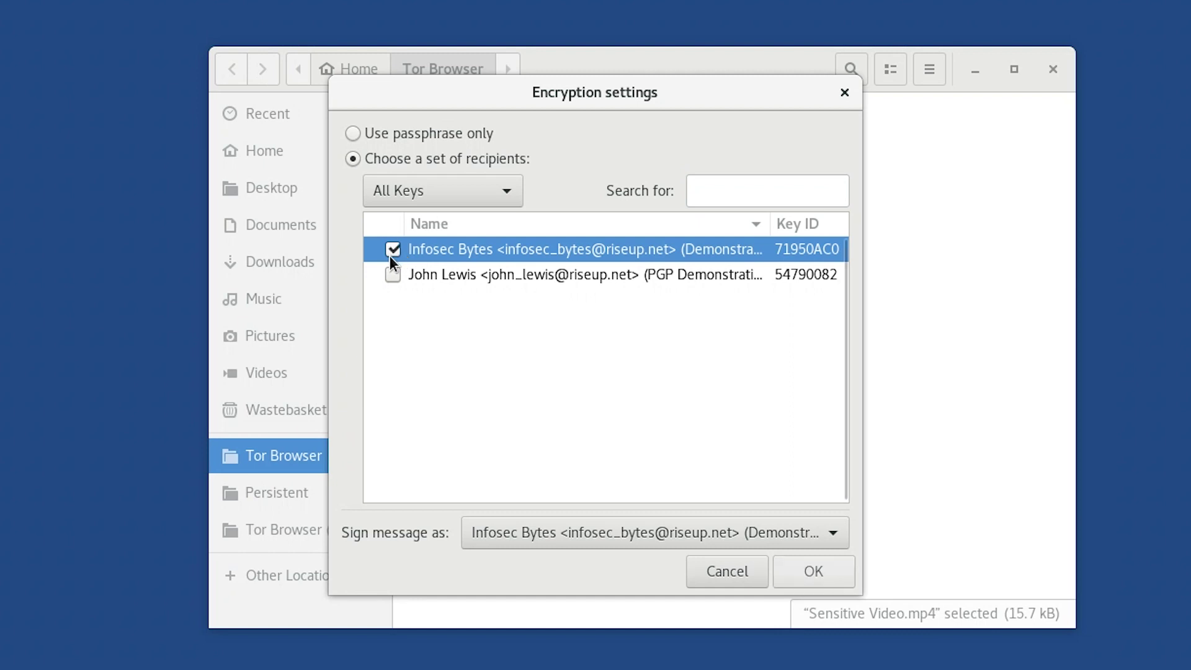
click(393, 276)
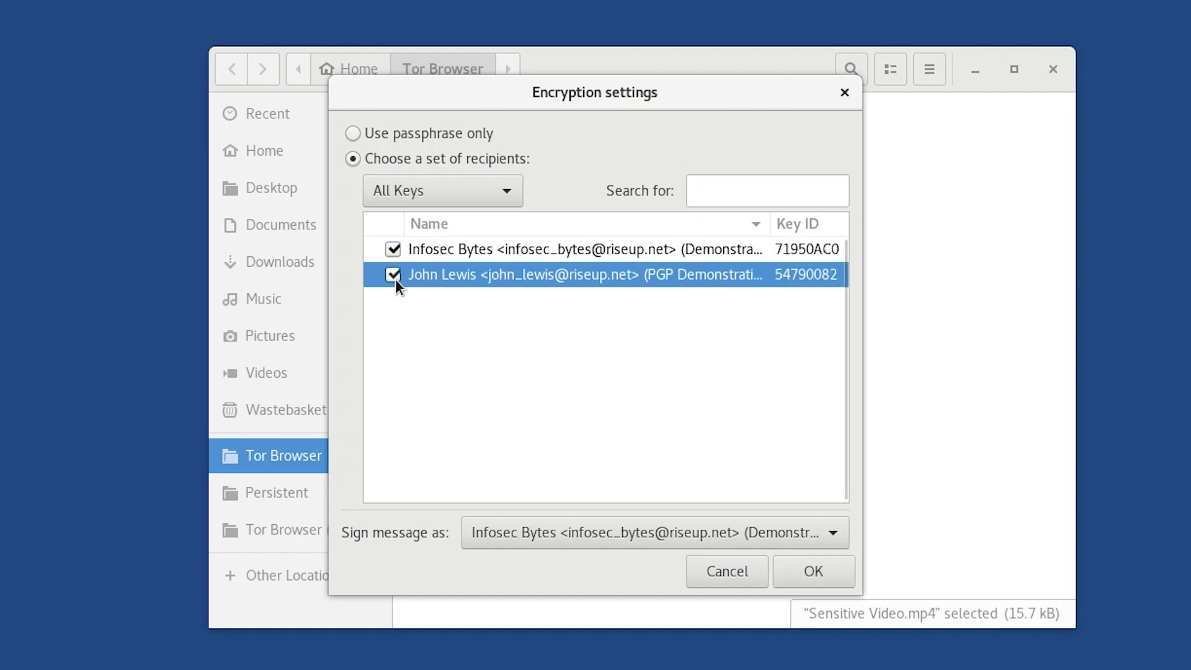
click(762, 531)
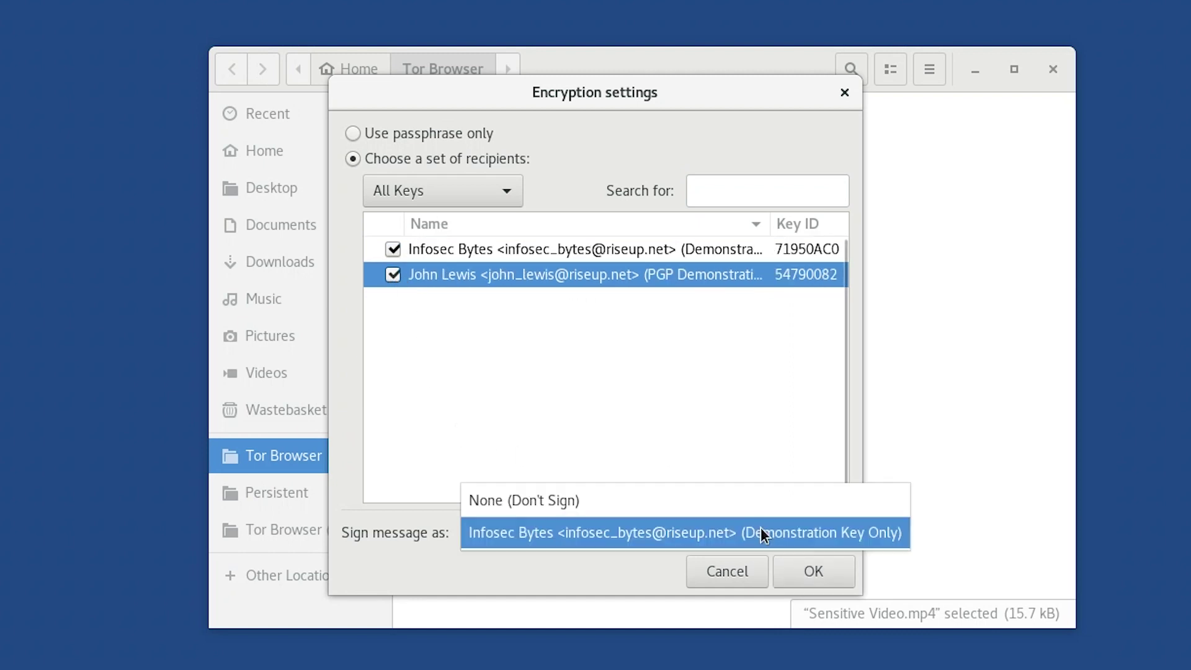
click(794, 527)
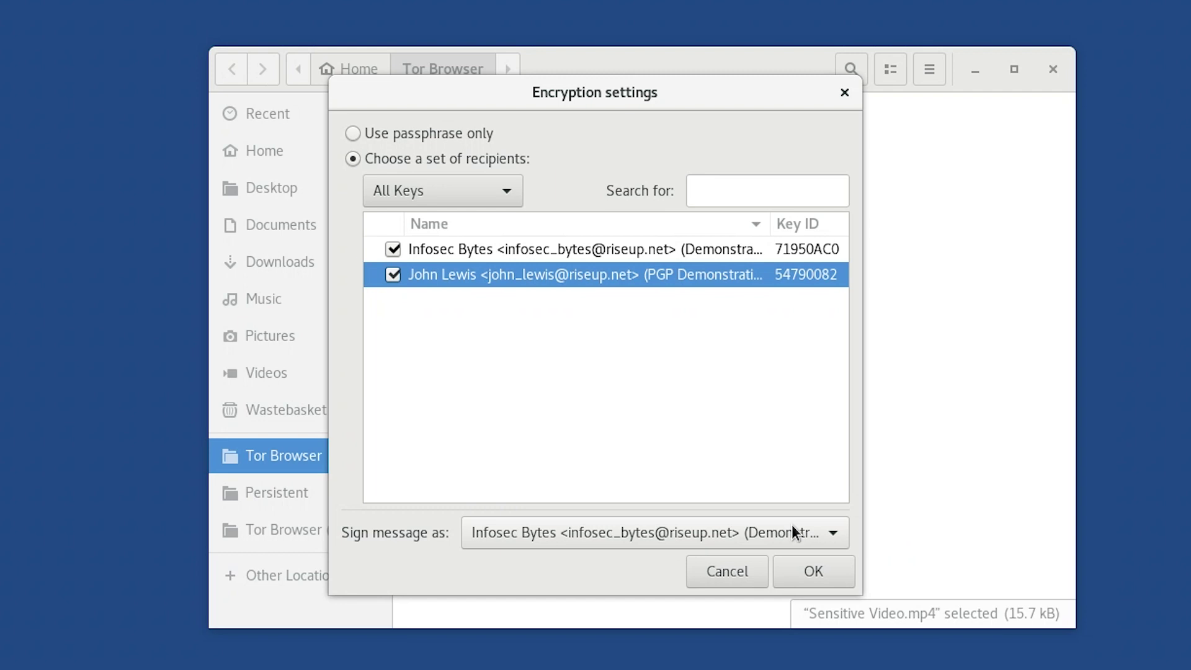
Step: Confirm the encryption settings and enter the secret-key passphrase to create Sensitive Video.mp4.pgp
click(813, 568)
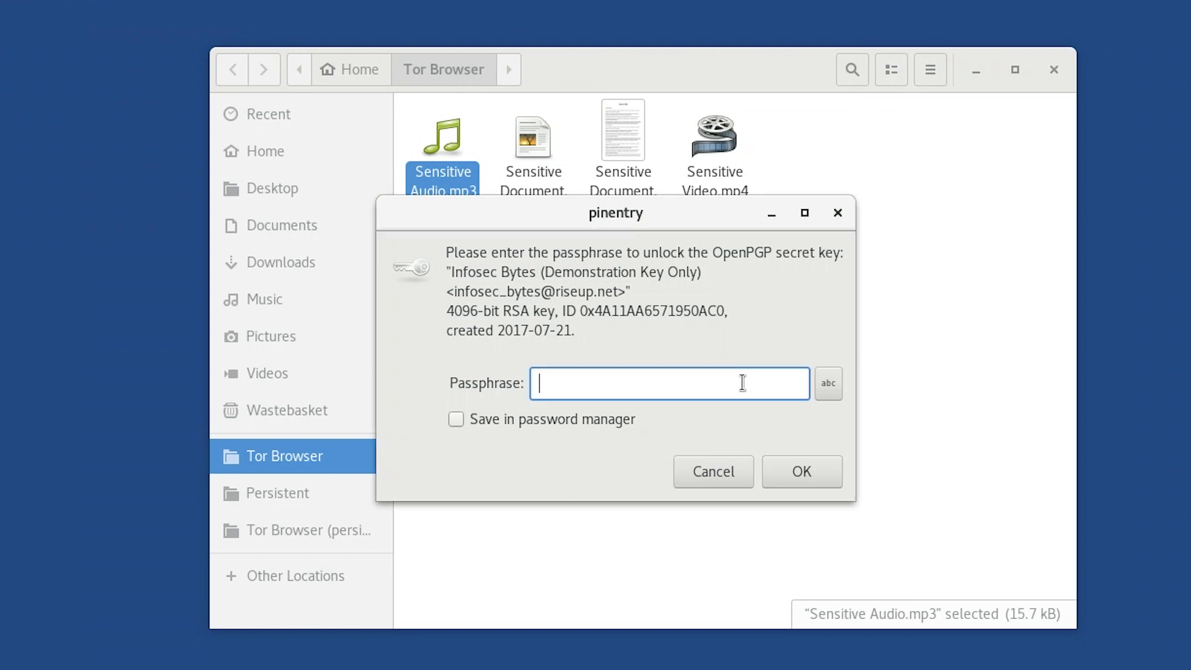
text(••••••••••••)
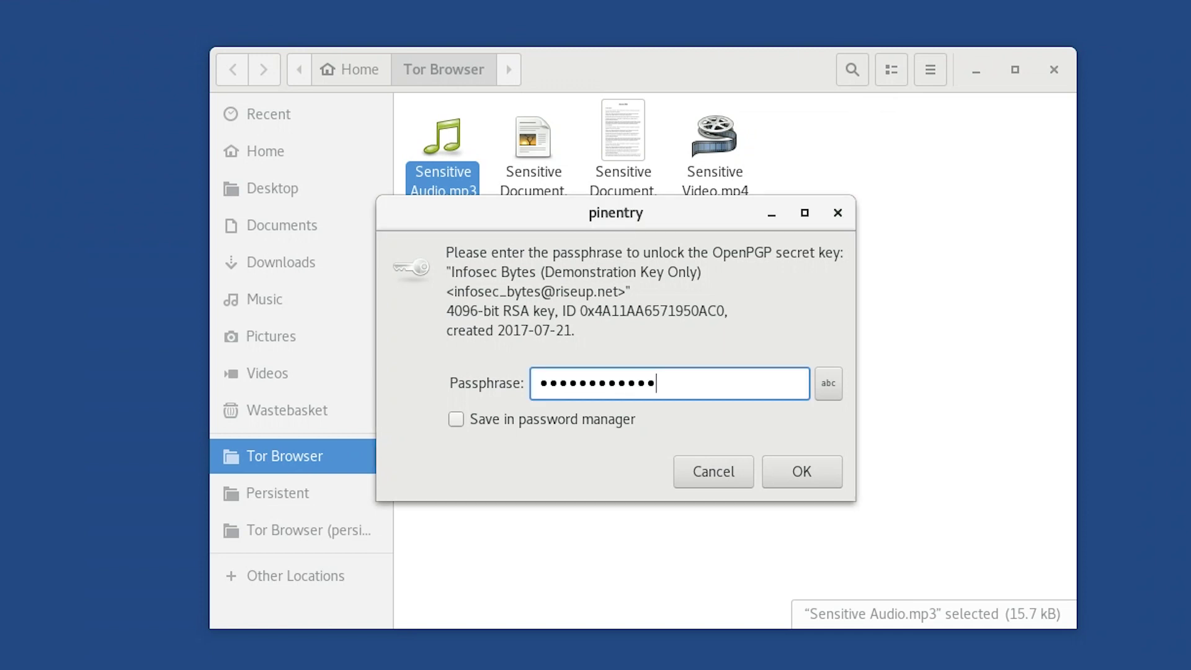
text(•••)
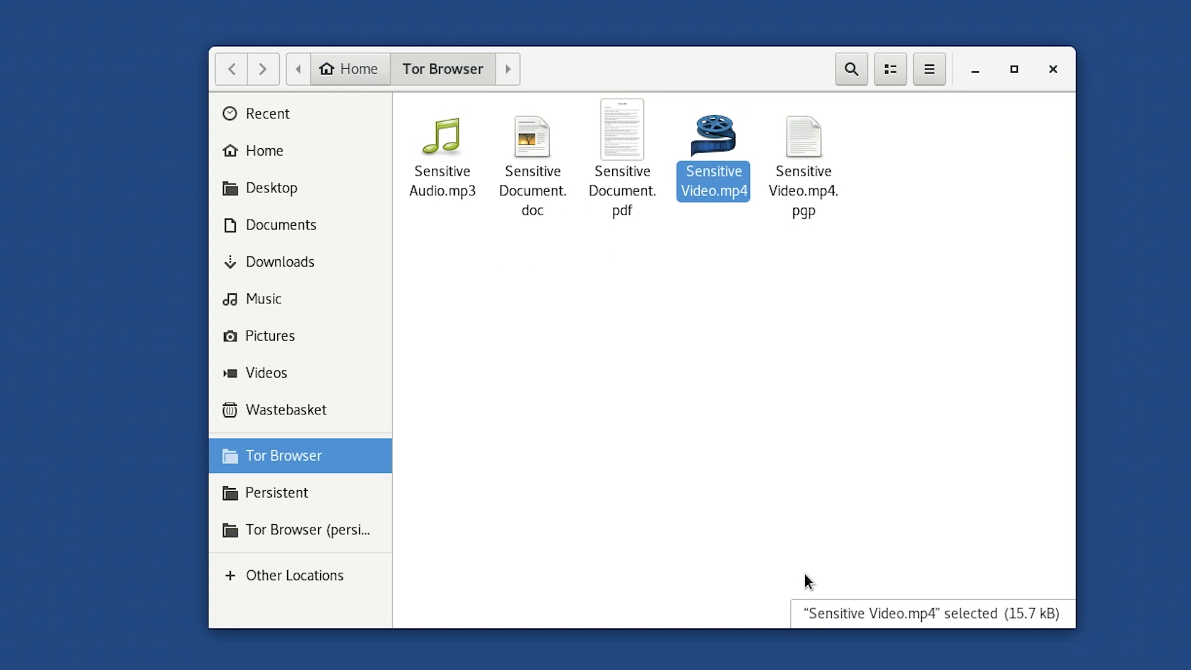
Step: Select Sensitive Video.mp4.pgp in the Tor Browser folder to see its 15.9 kB size
click(803, 186)
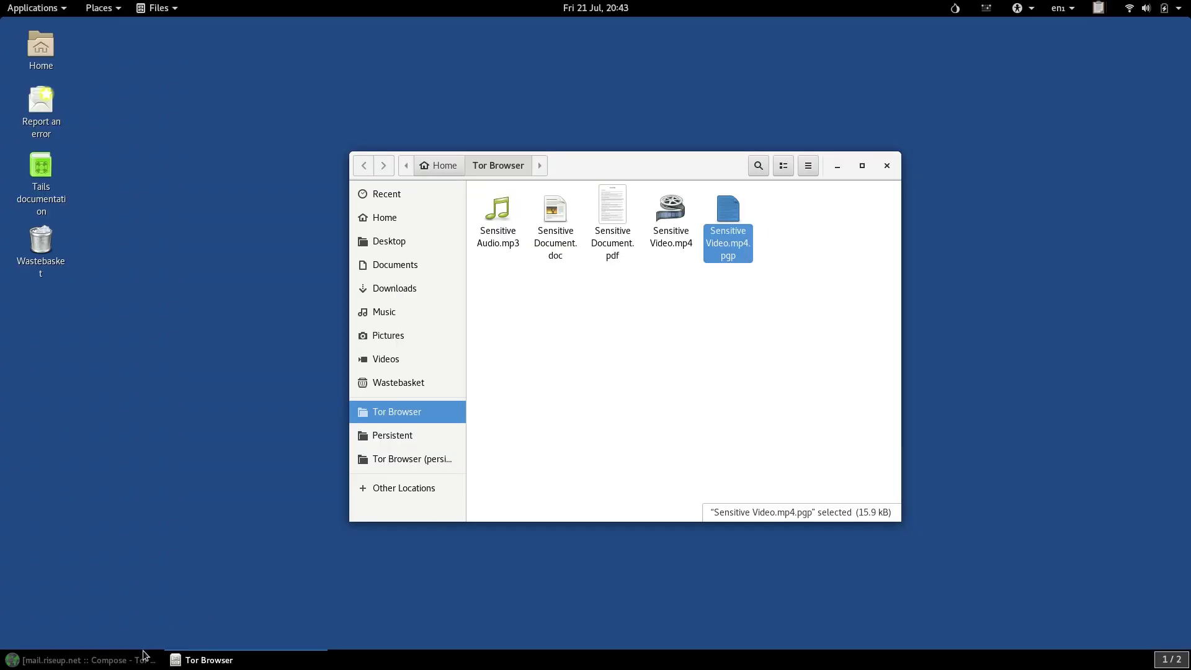
Step: Attach Sensitive Video.mp4.pgp to the Riseup compose email and upload it
click(143, 656)
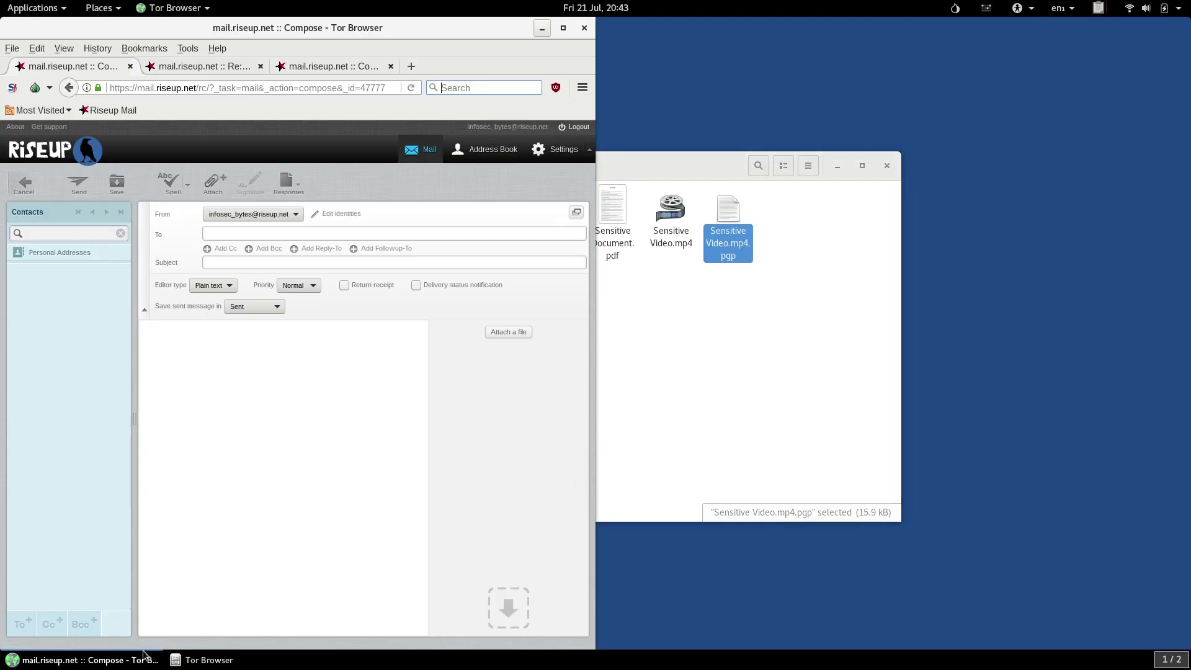
click(213, 184)
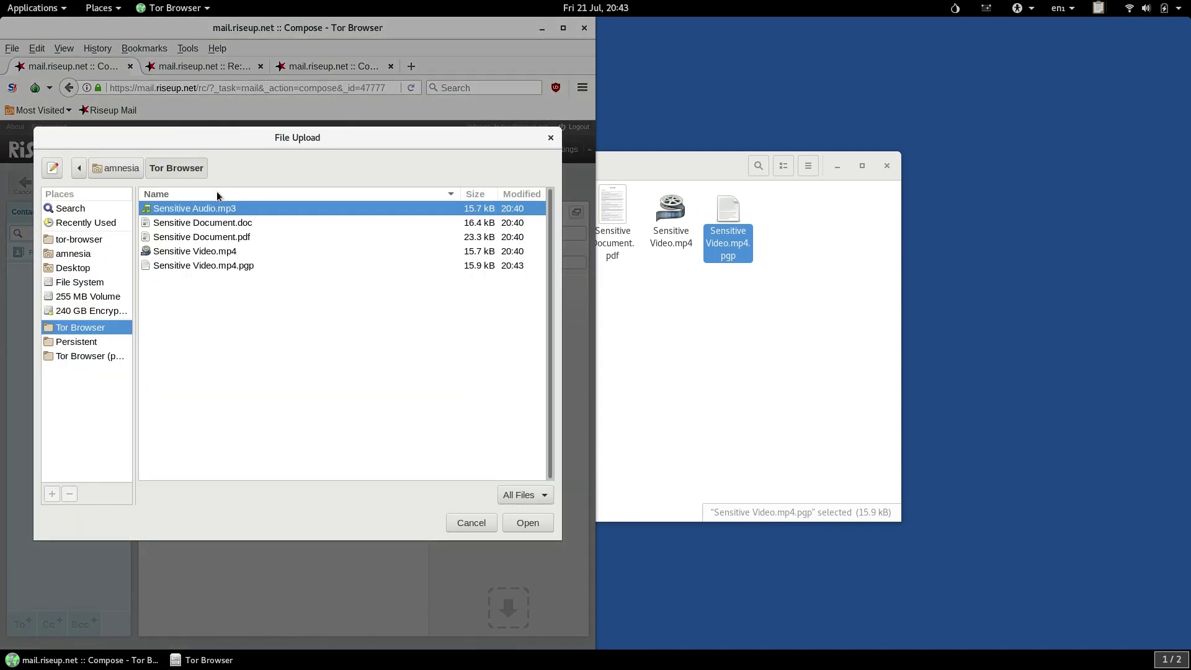
double_click(248, 266)
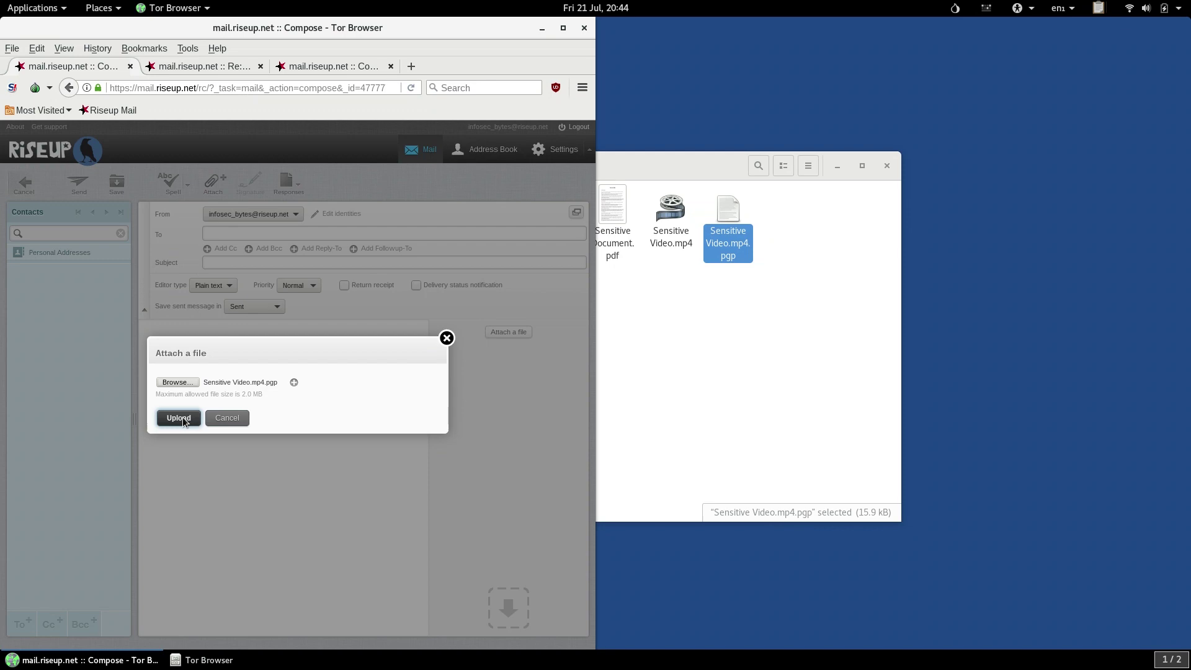
click(179, 418)
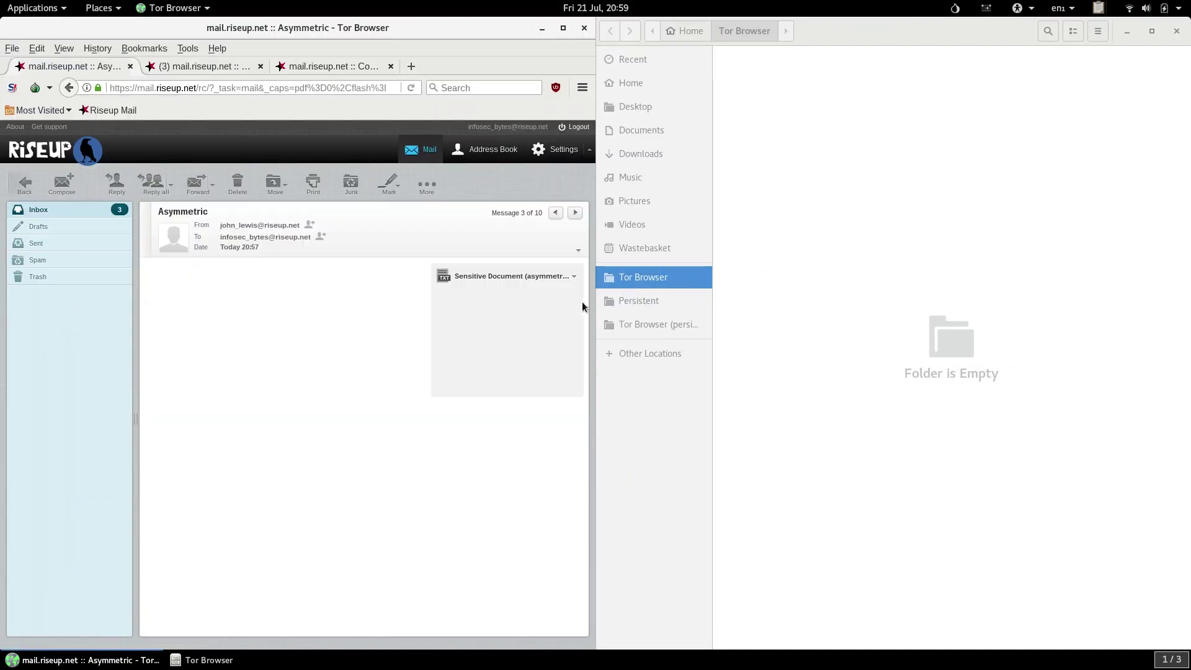
Step: Download the Sensitive Document (asymmetric).pdf.pgp attachment and save it into the Tor Browser folder
click(552, 281)
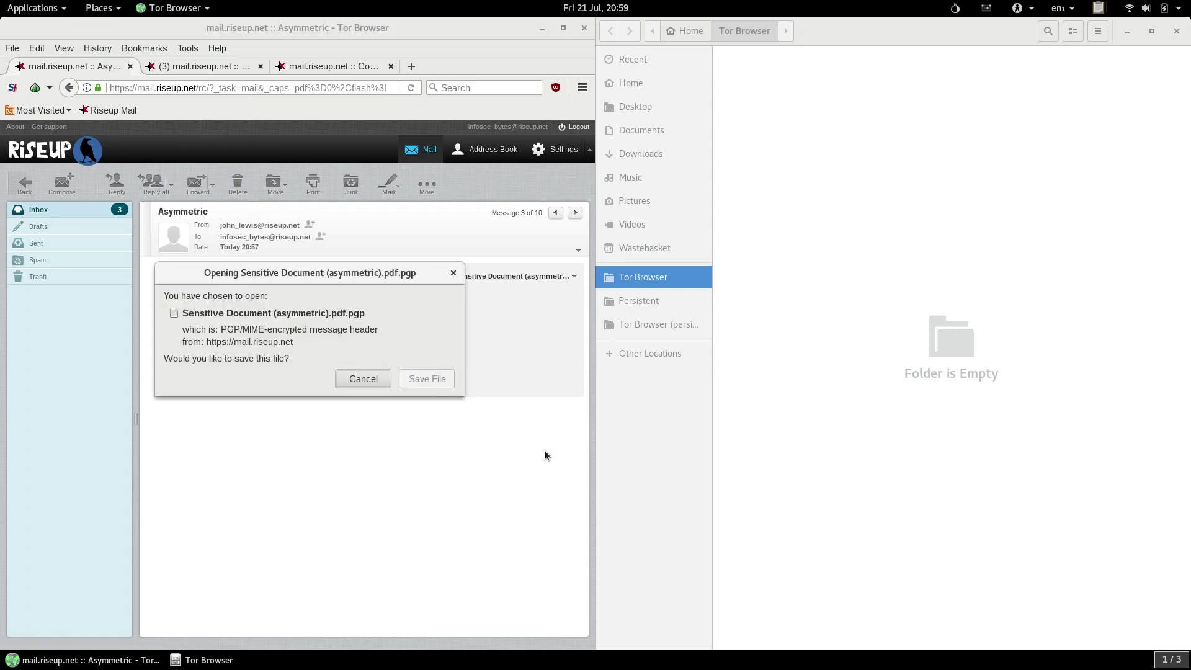
click(426, 378)
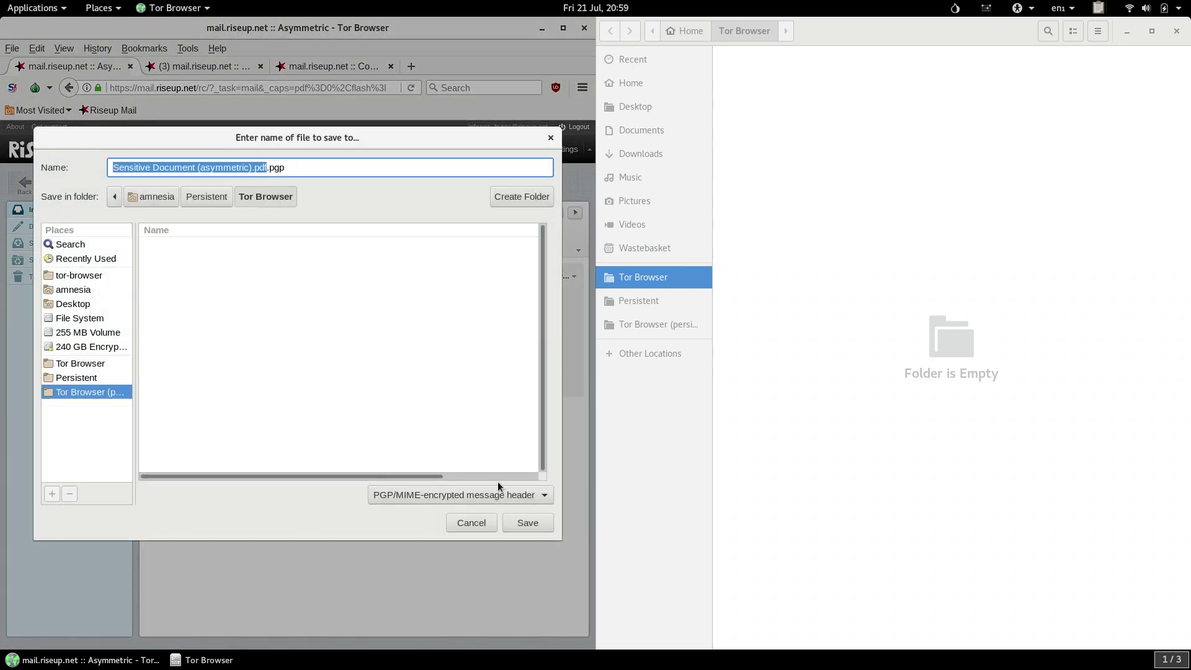
click(104, 364)
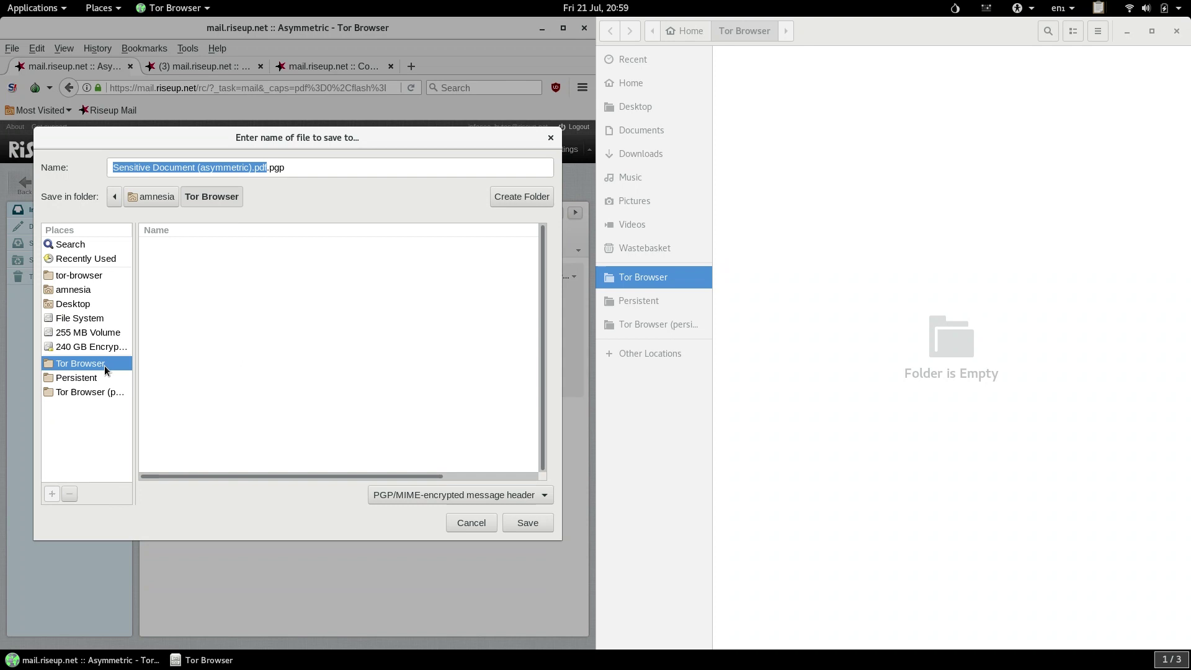
click(519, 523)
click(809, 358)
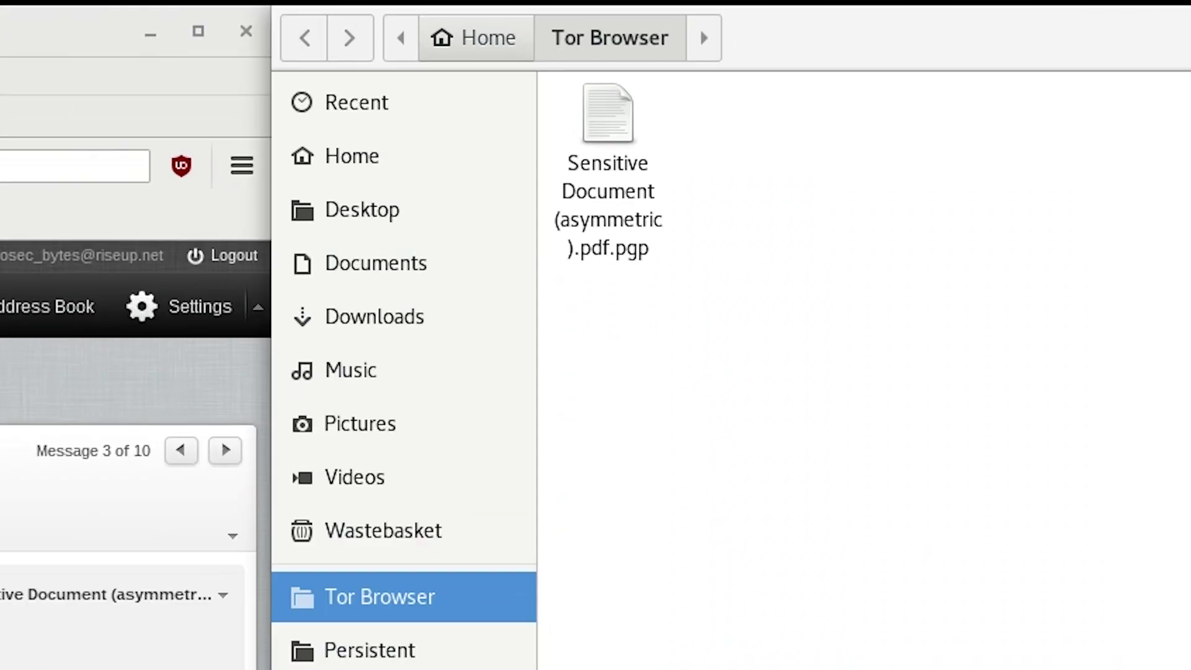
Step: Decrypt Sensitive Document (asymmetric).pdf.pgp from its context menu, entering the secret-key passphrase
right_click(605, 199)
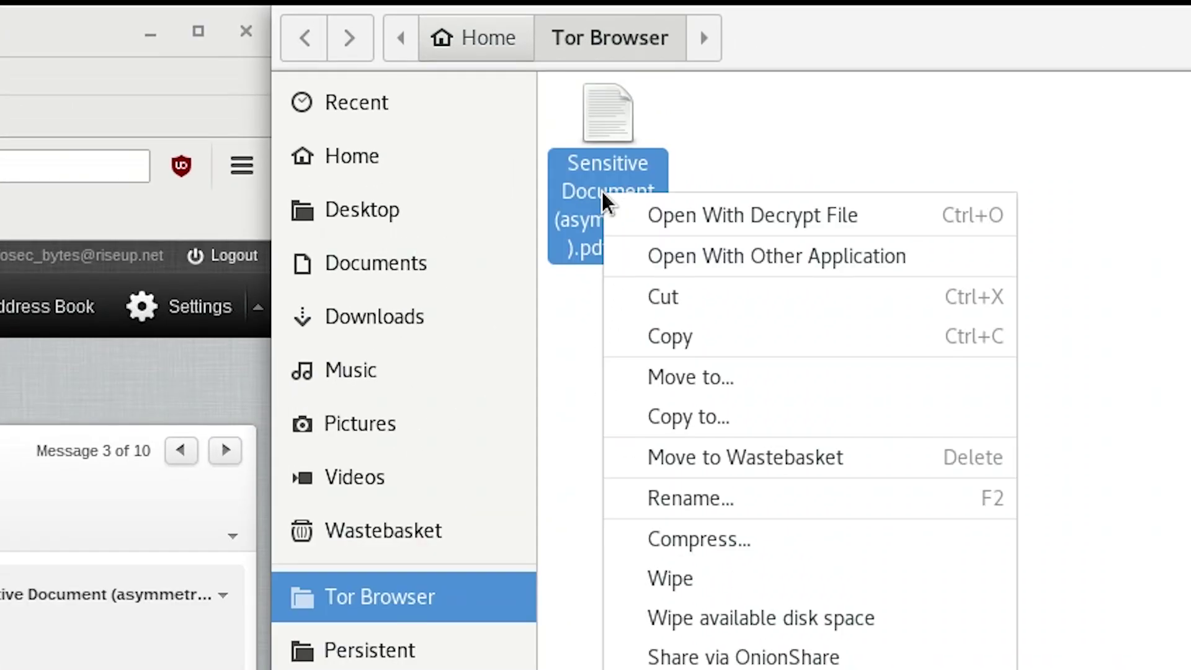
click(713, 215)
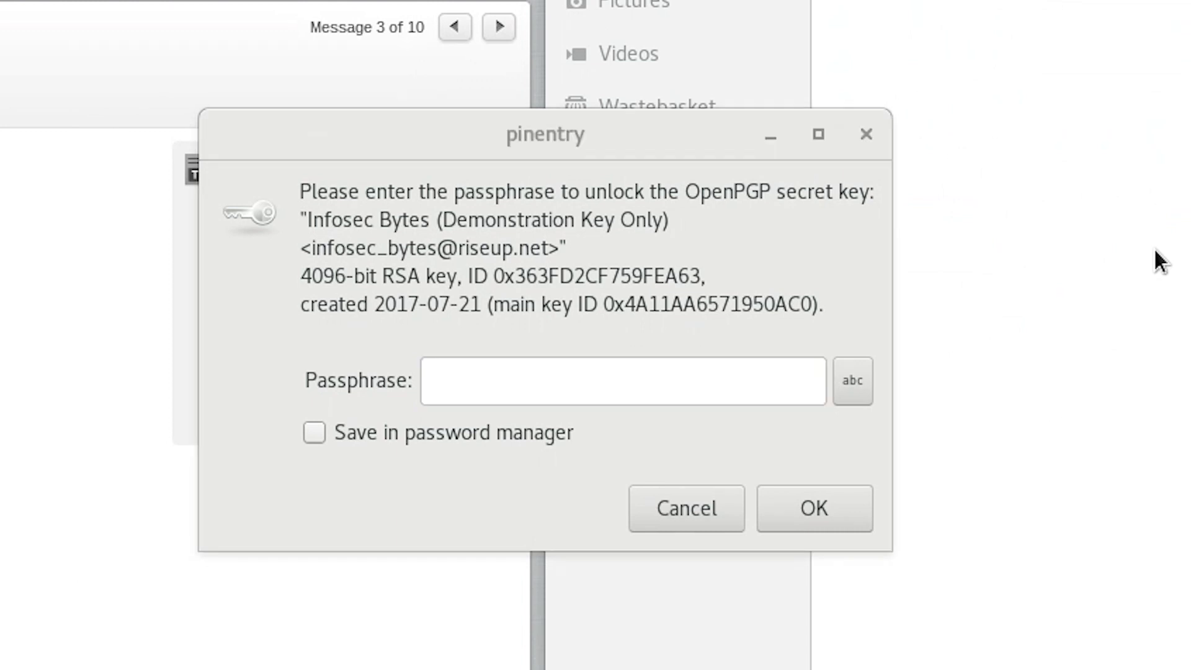
text(•••••••••••••)
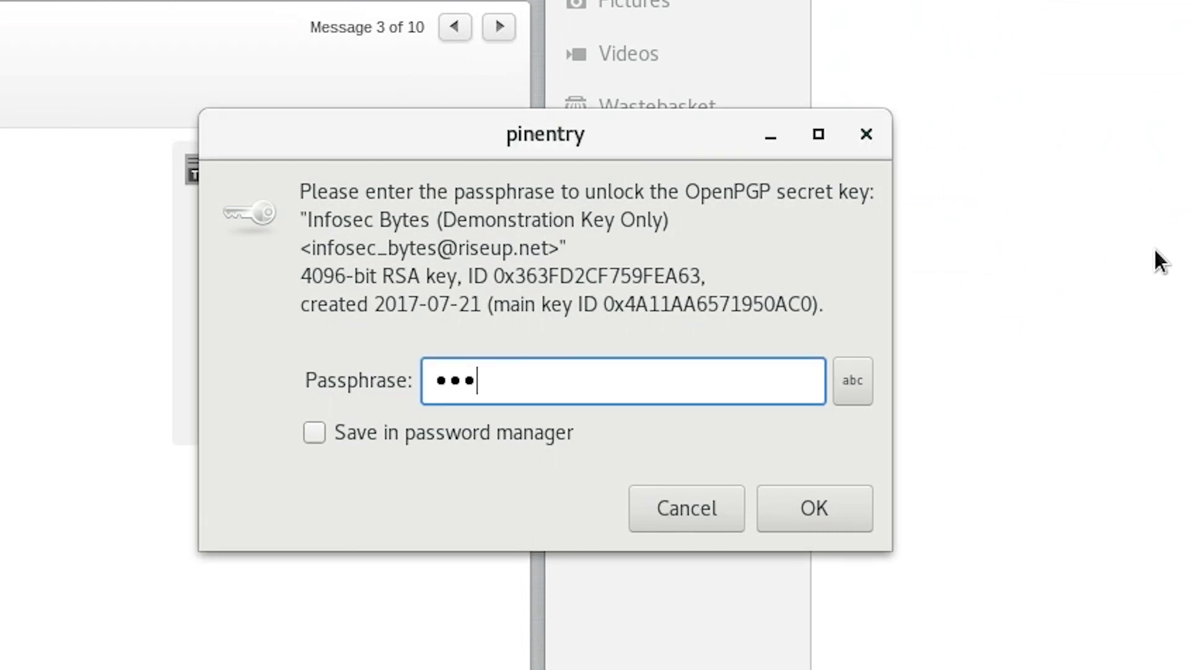
text(•••••)
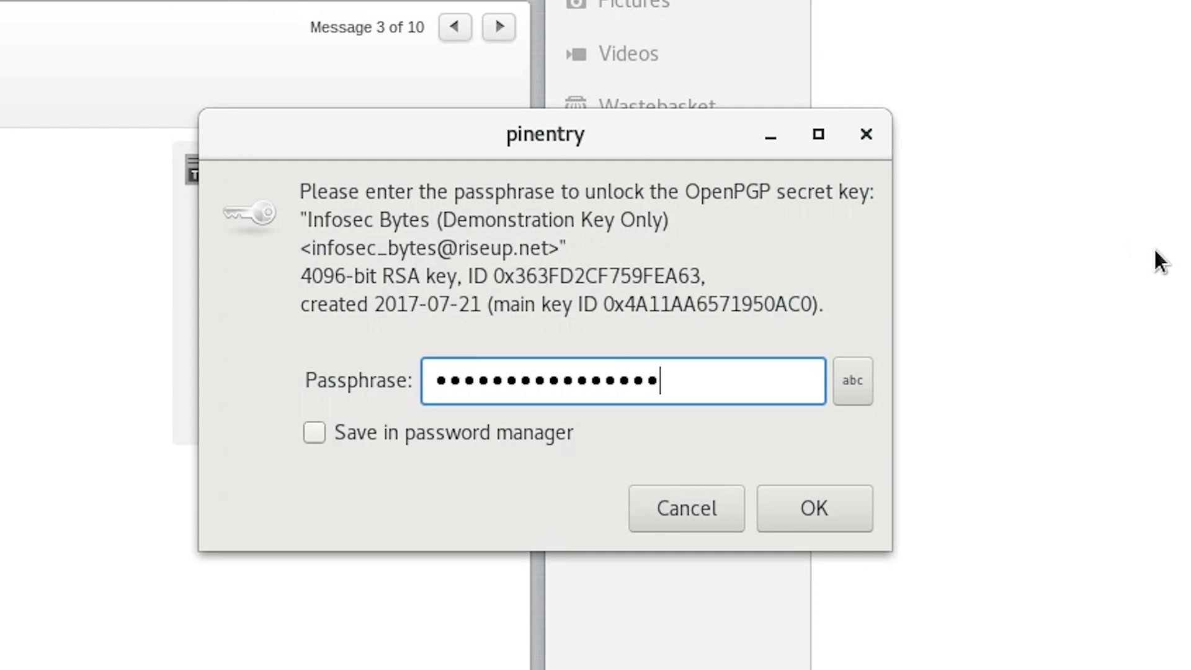
key(Return)
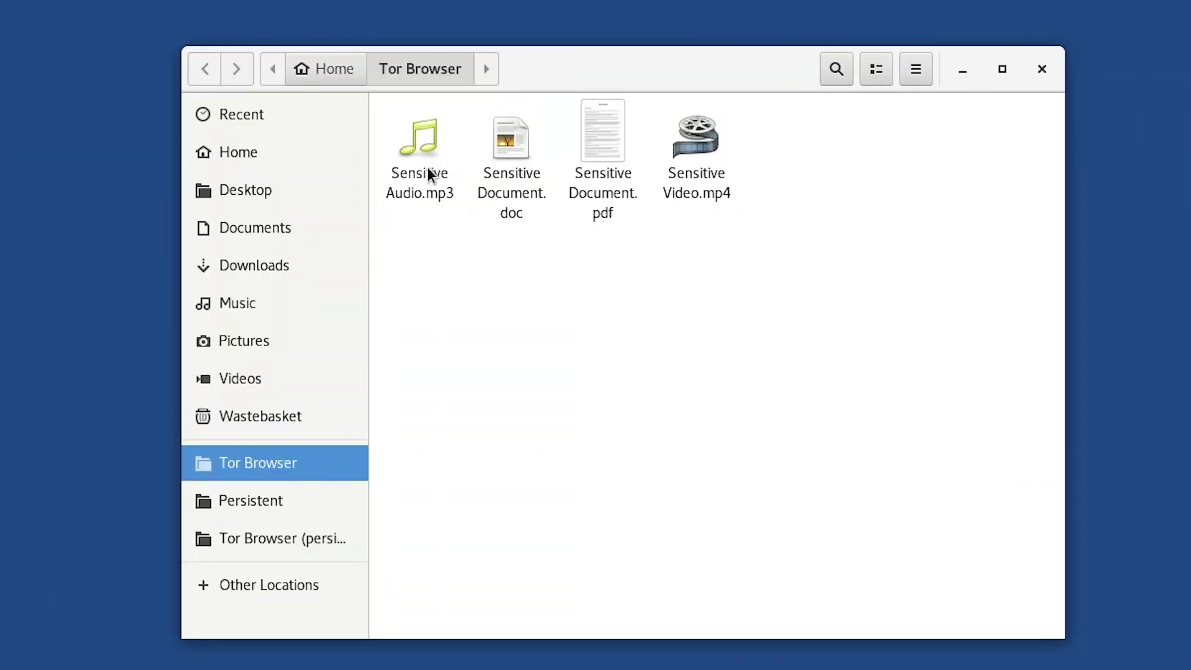
Step: Sign Sensitive Audio.mp3 with the chosen key and passphrase, then select the new 566-byte .sig file
right_click(426, 166)
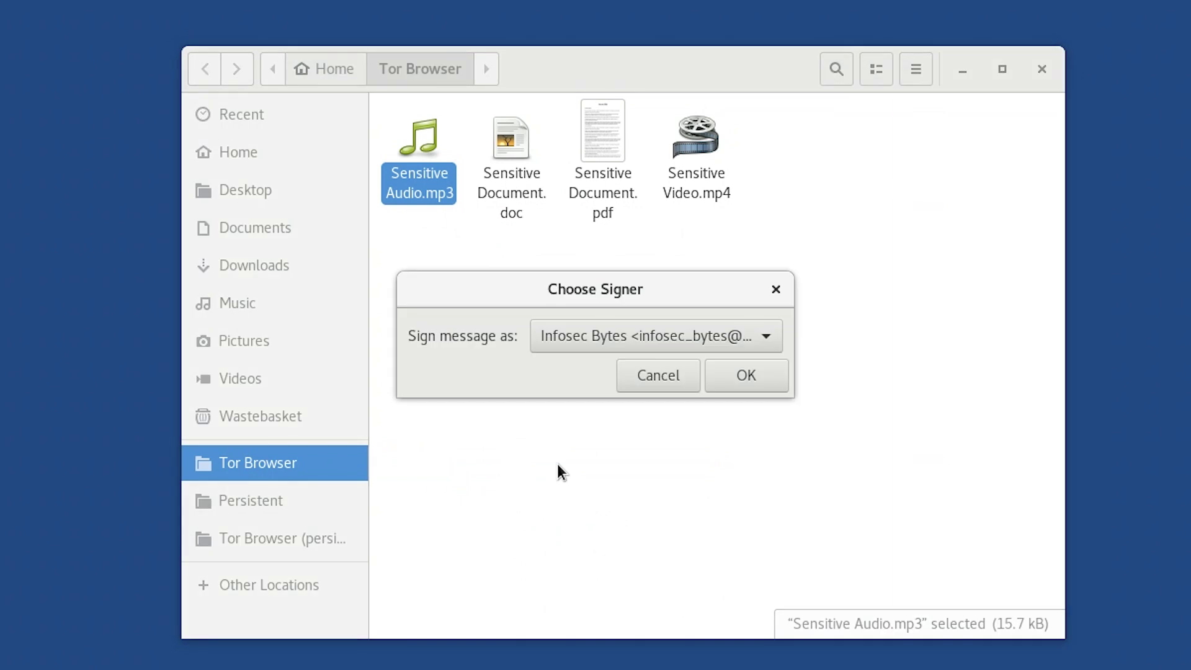
click(723, 385)
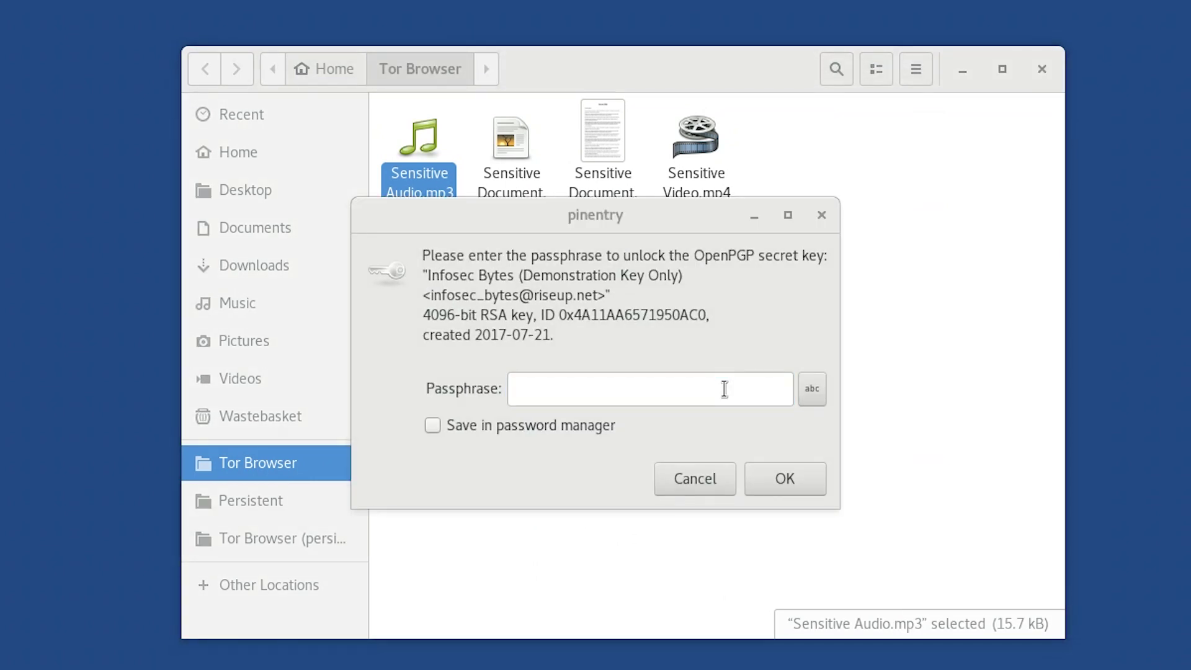
click(725, 388)
text(••••••••)
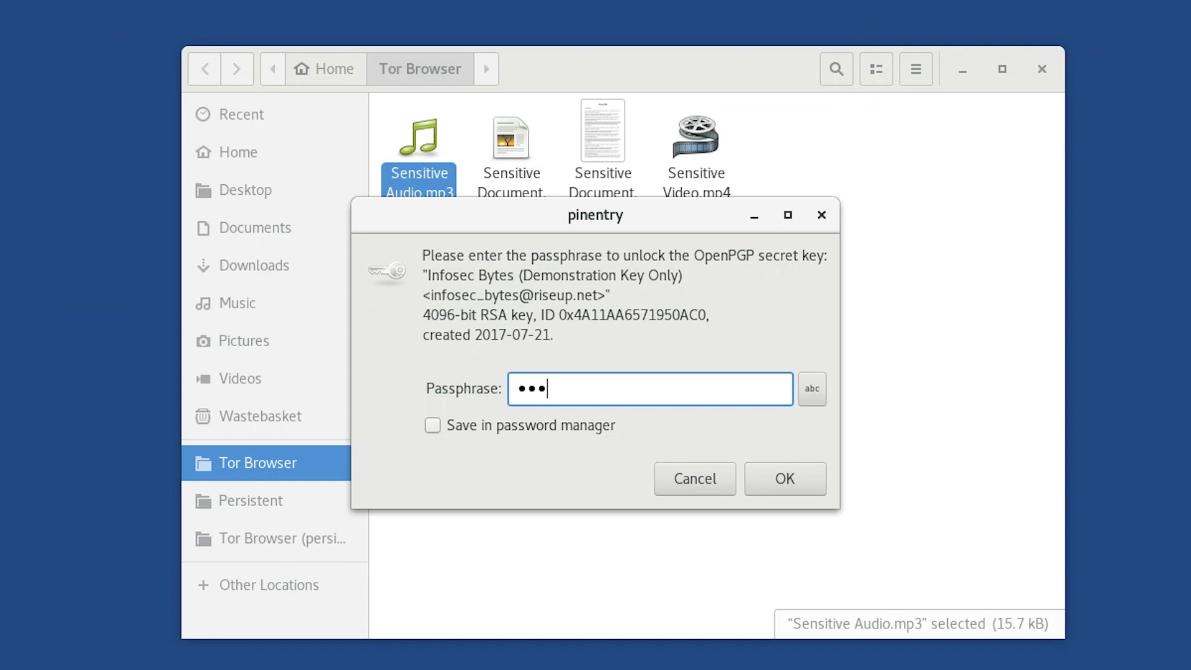
text(•••••••••)
key(Return)
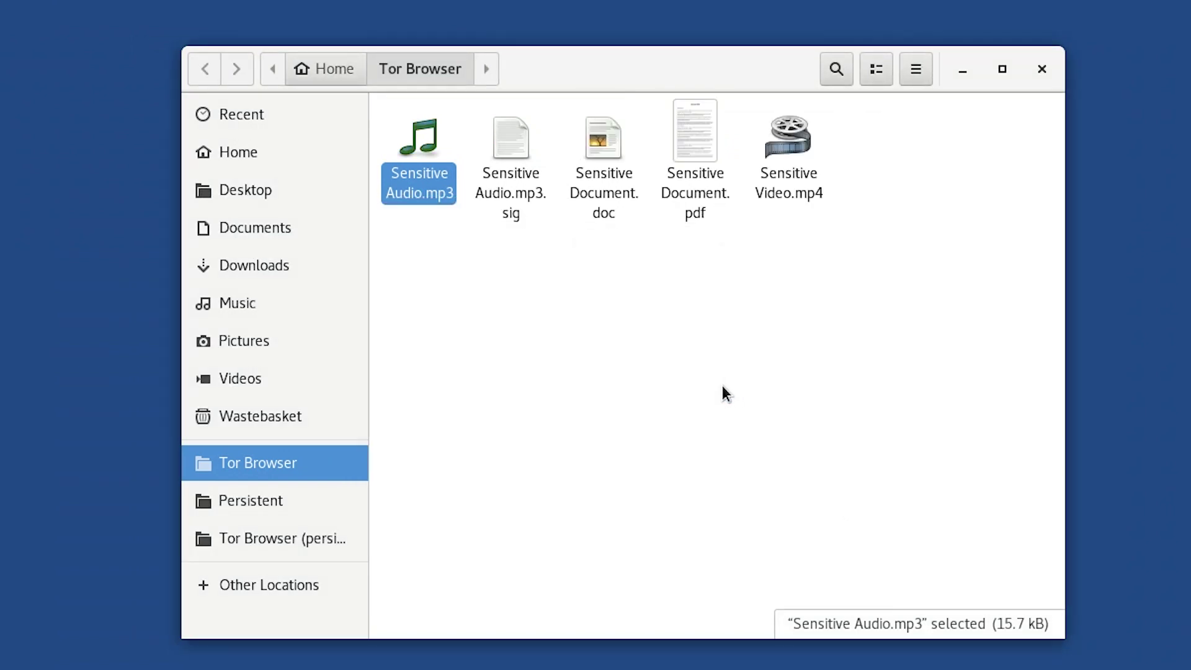
click(519, 178)
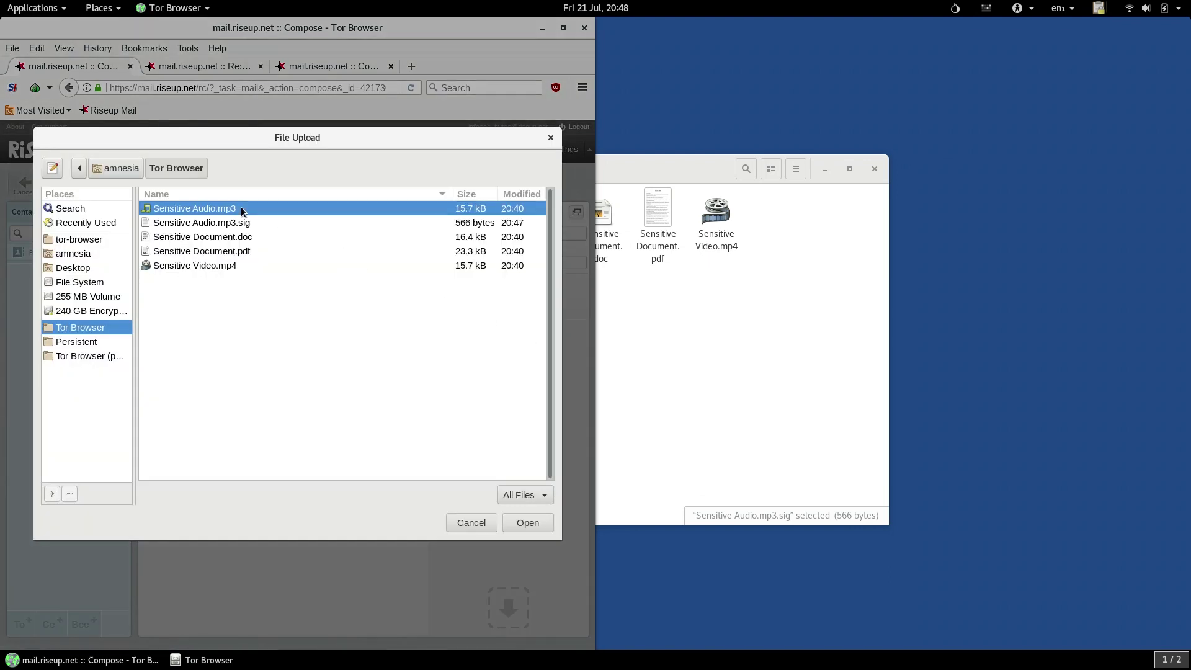
Step: Attach Sensitive Audio.mp3 and Sensitive Audio.mp3.sig, then send 'Audio File (Signed)' without body text
ctrl+click(244, 223)
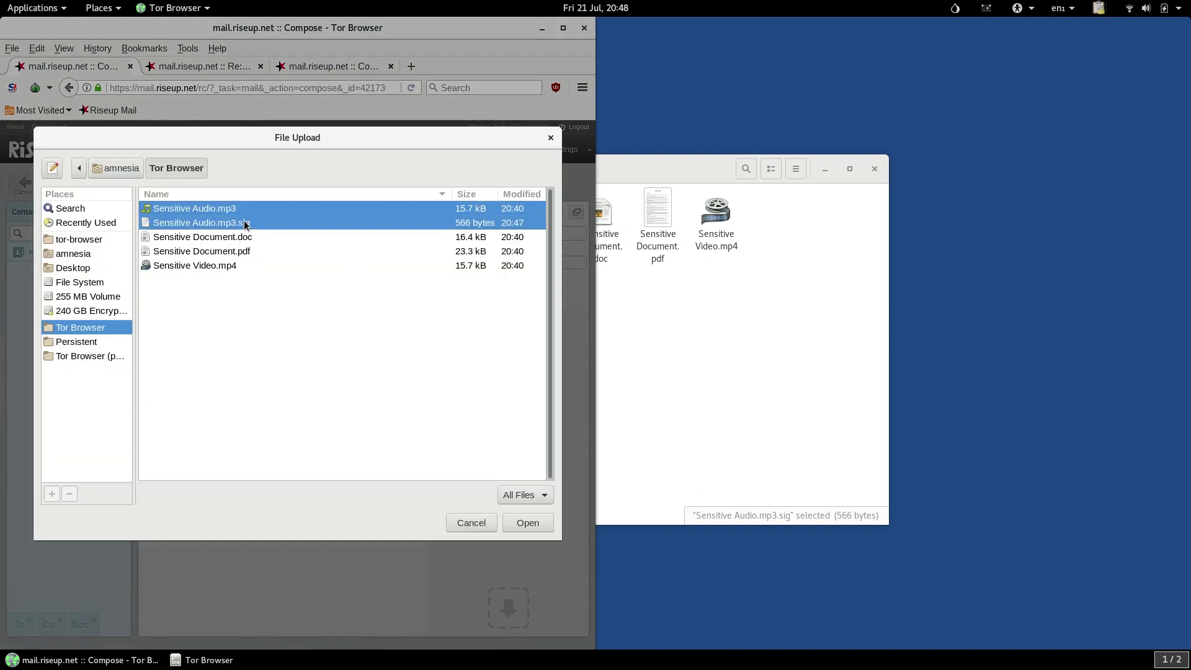
click(527, 523)
click(186, 419)
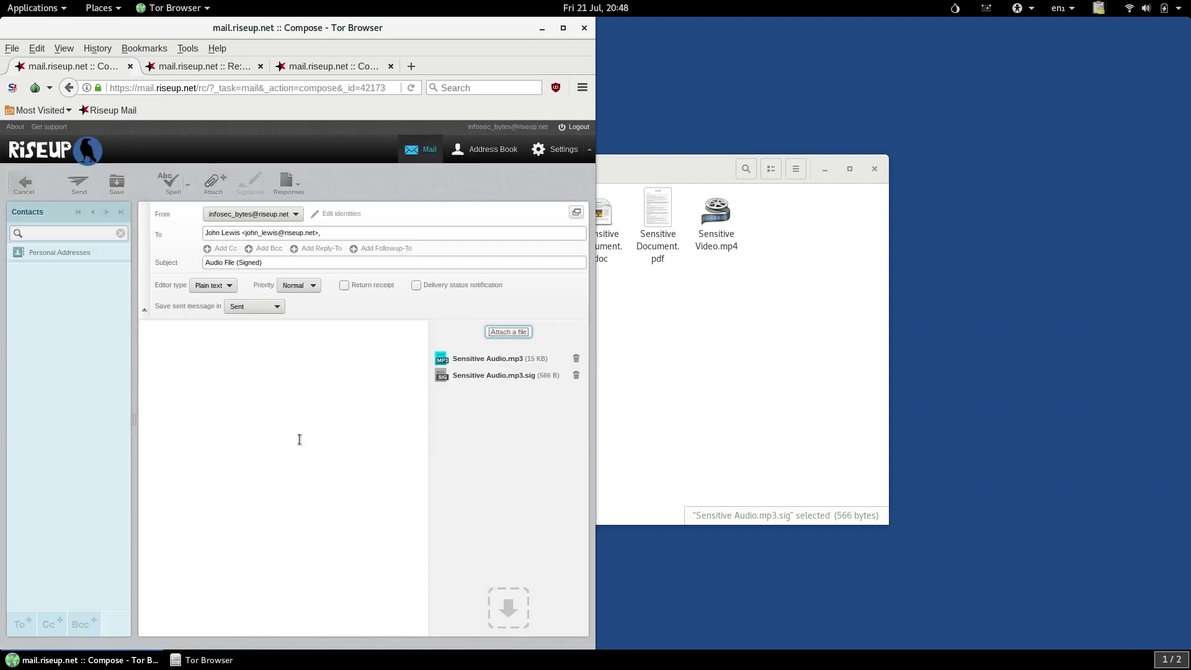
click(81, 183)
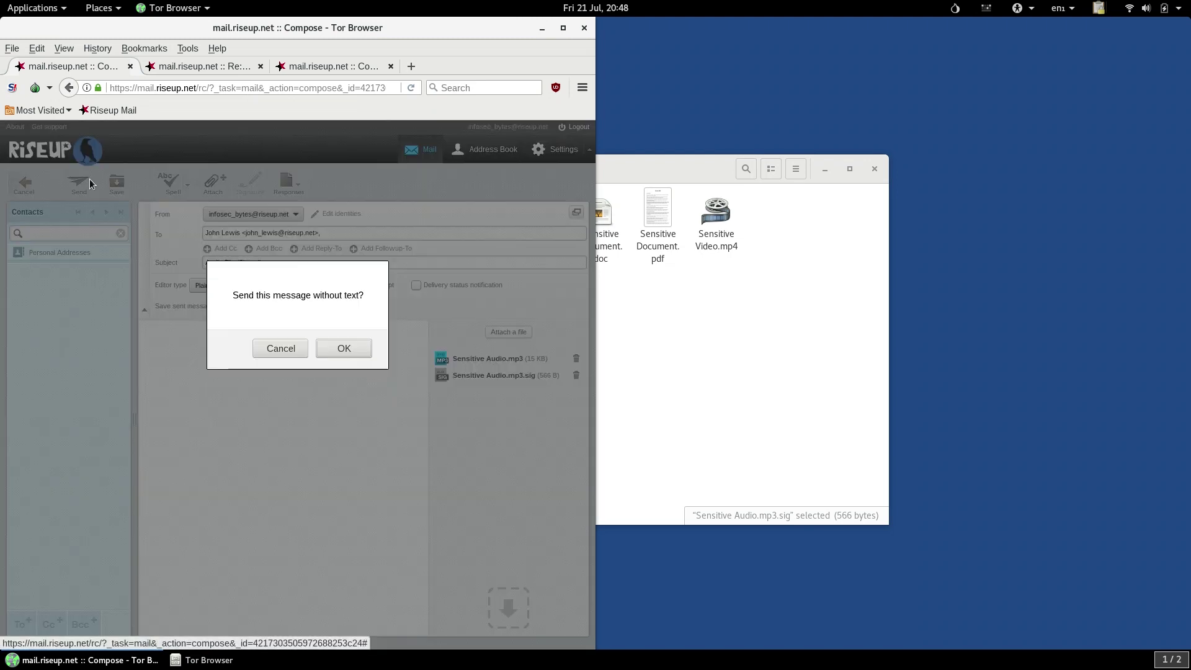
click(344, 350)
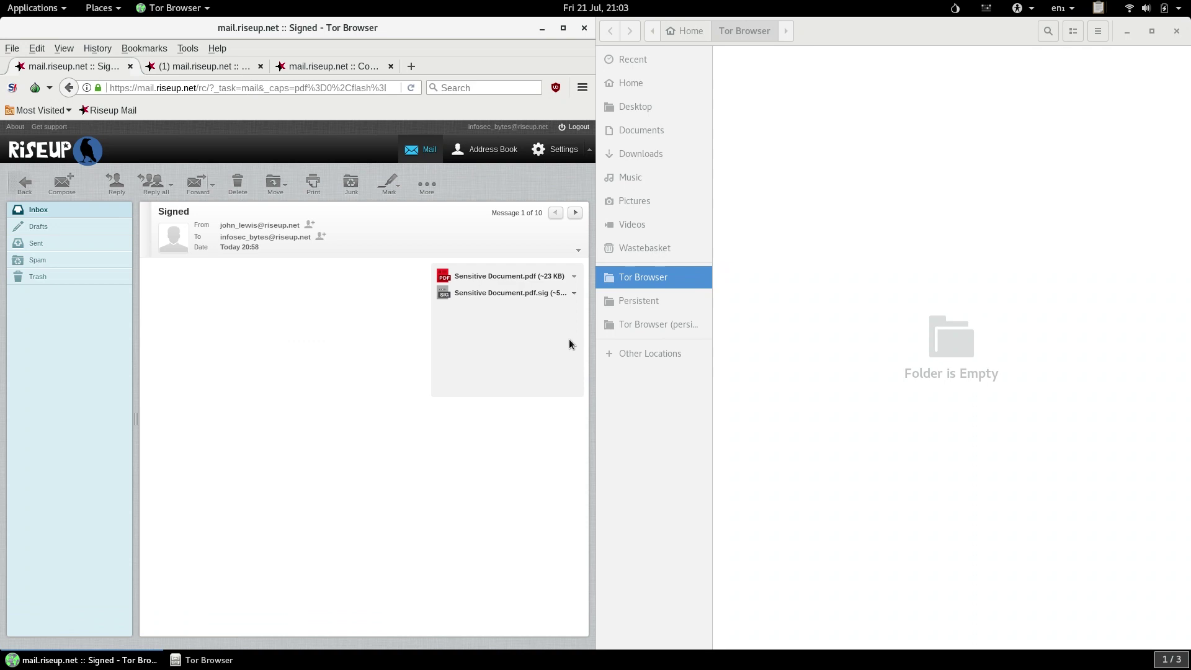
Step: Save the Sensitive Document.pdf and Sensitive Document.pdf.sig attachments into the Tor Browser folder
click(552, 277)
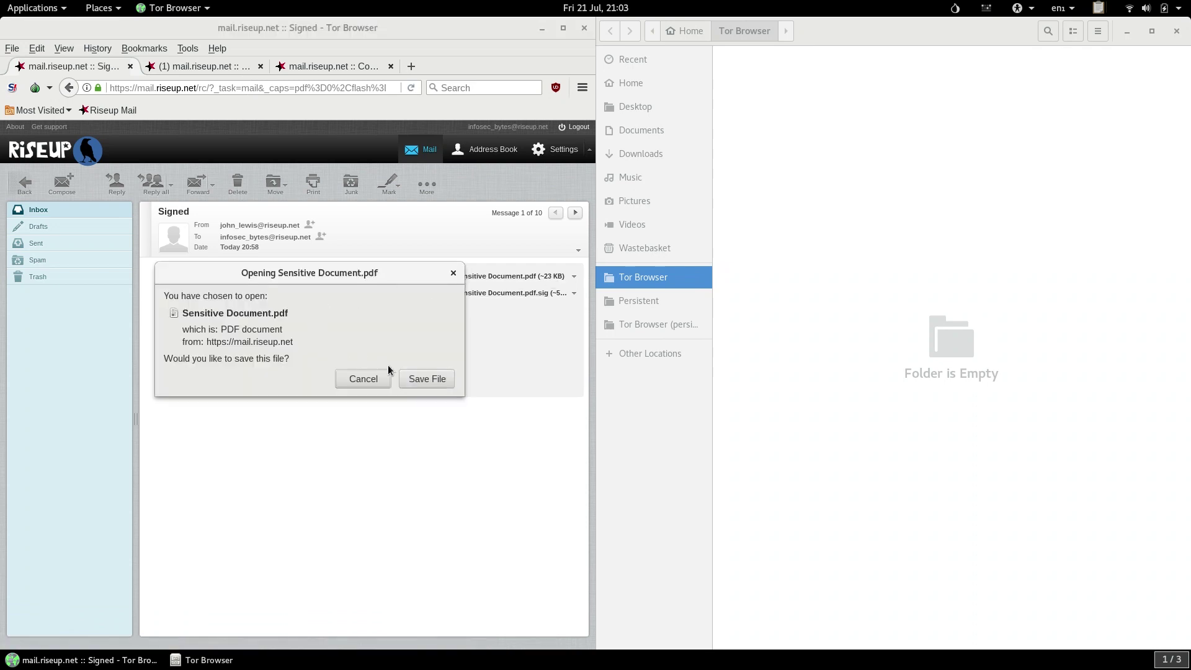
click(409, 378)
click(526, 526)
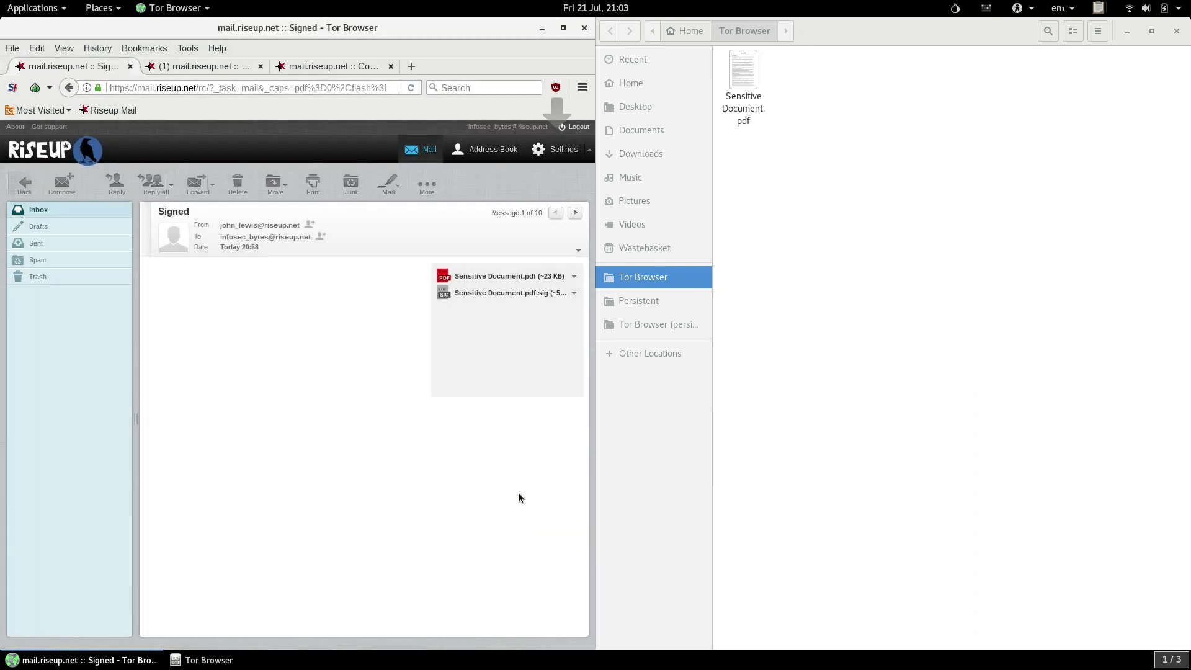
click(500, 296)
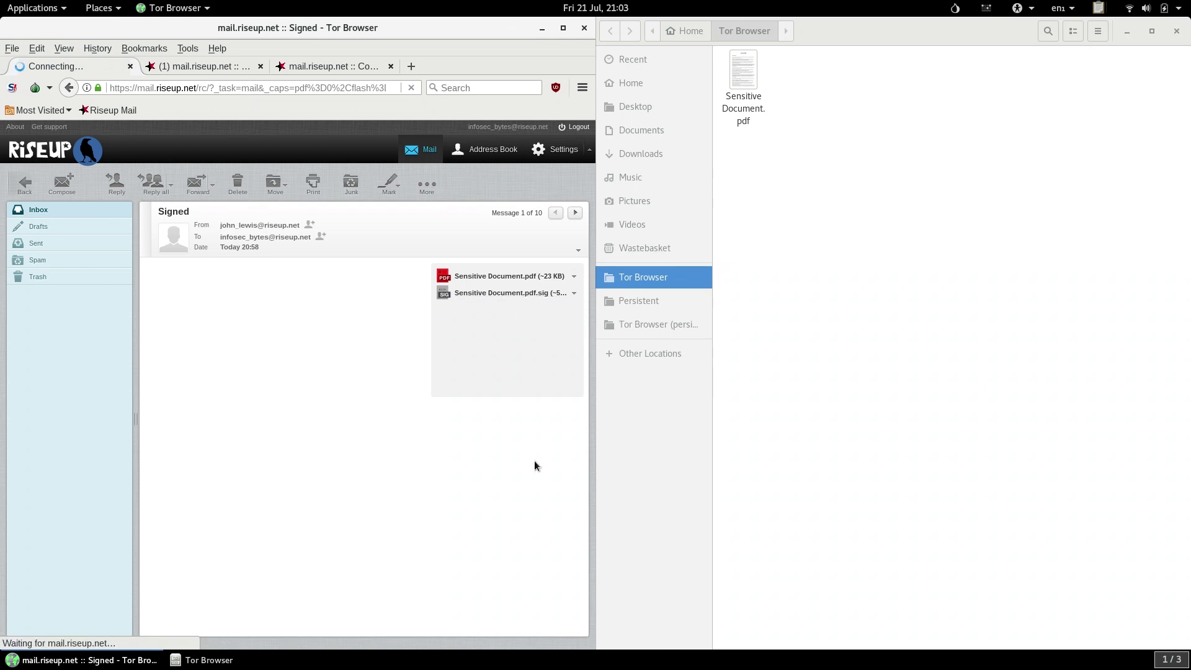
click(409, 379)
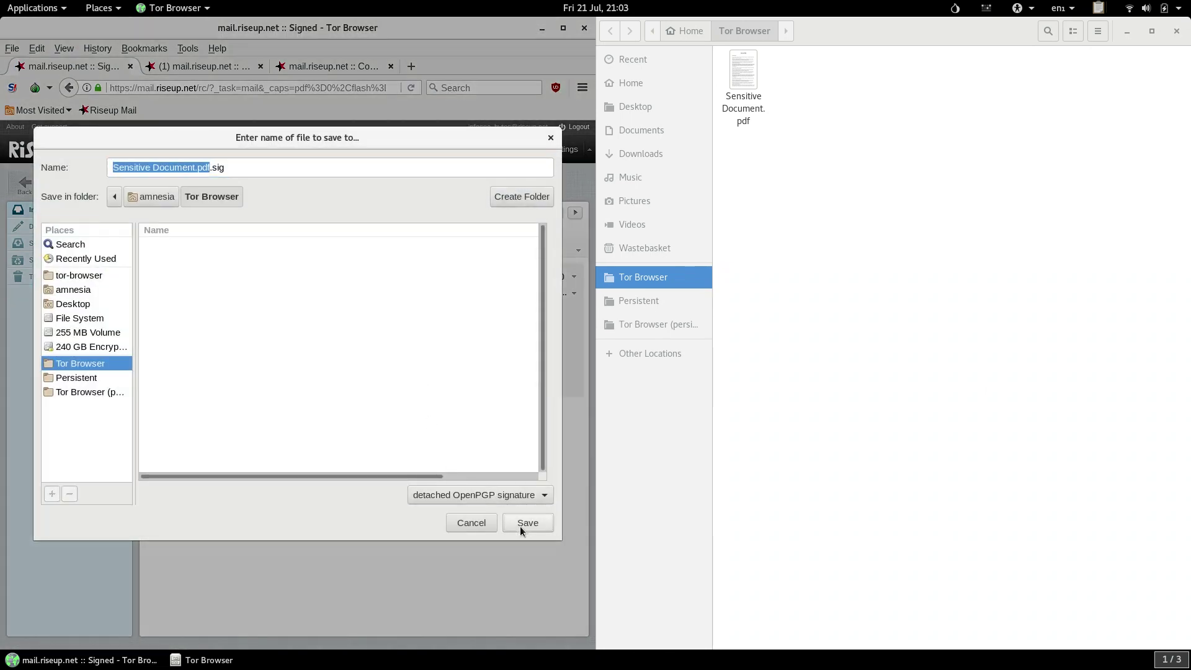
click(526, 523)
click(853, 322)
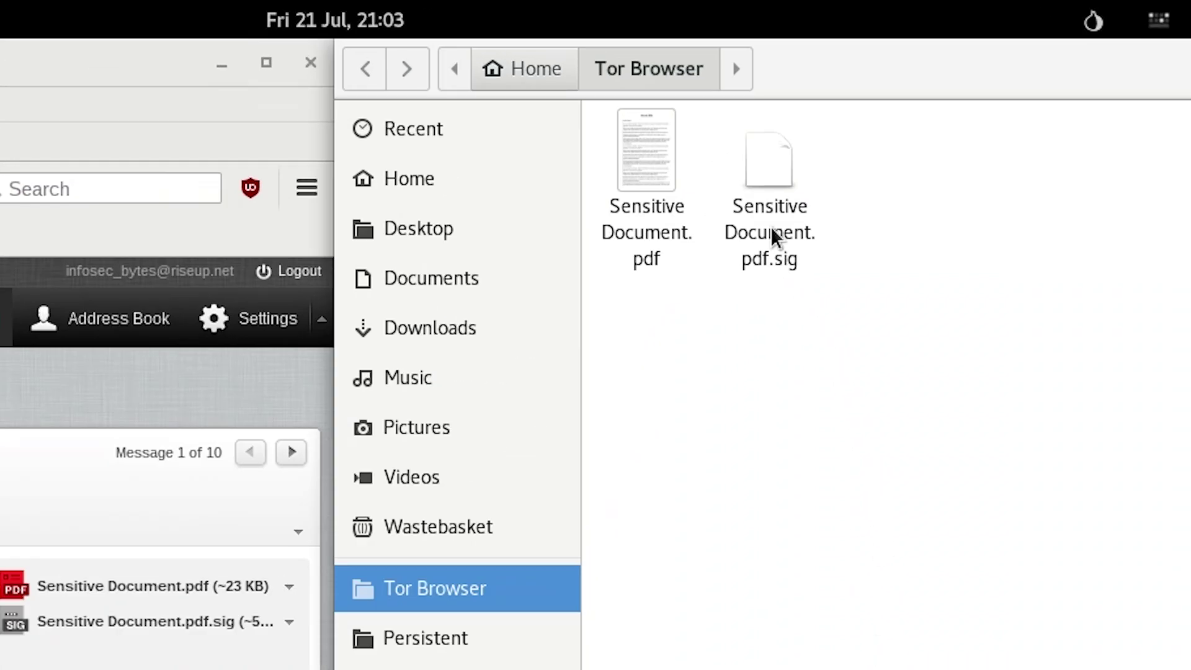
Step: Verify Sensitive Document.pdf against Sensitive Document.pdf.sig with Verify Signature
right_click(775, 237)
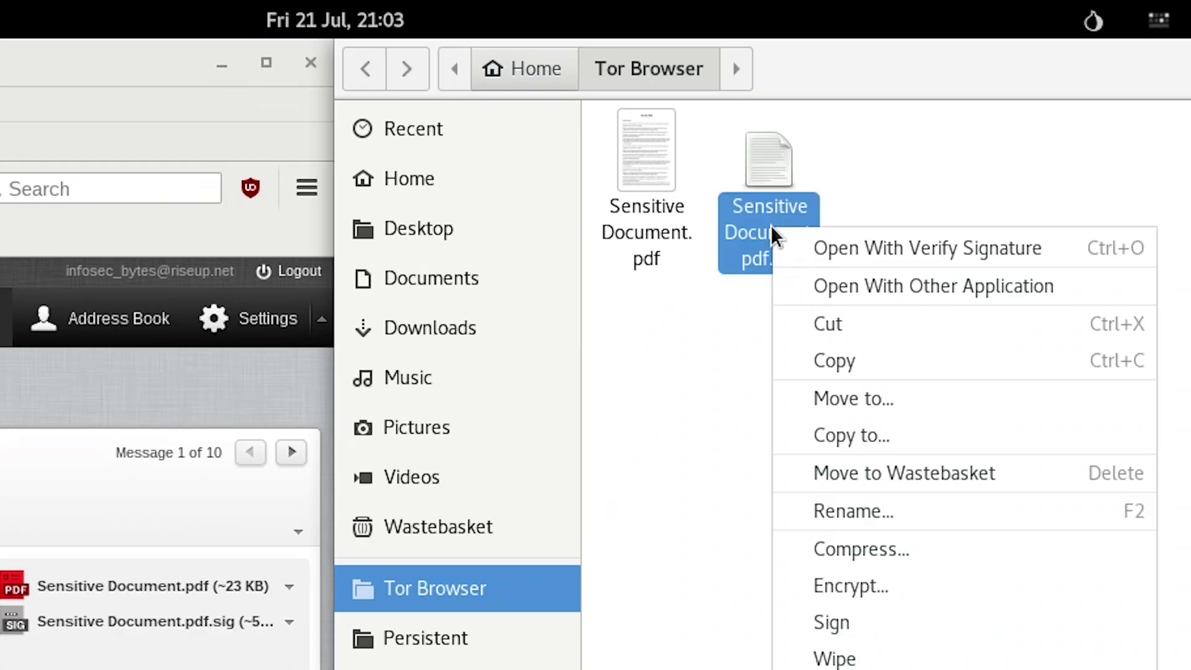
click(958, 247)
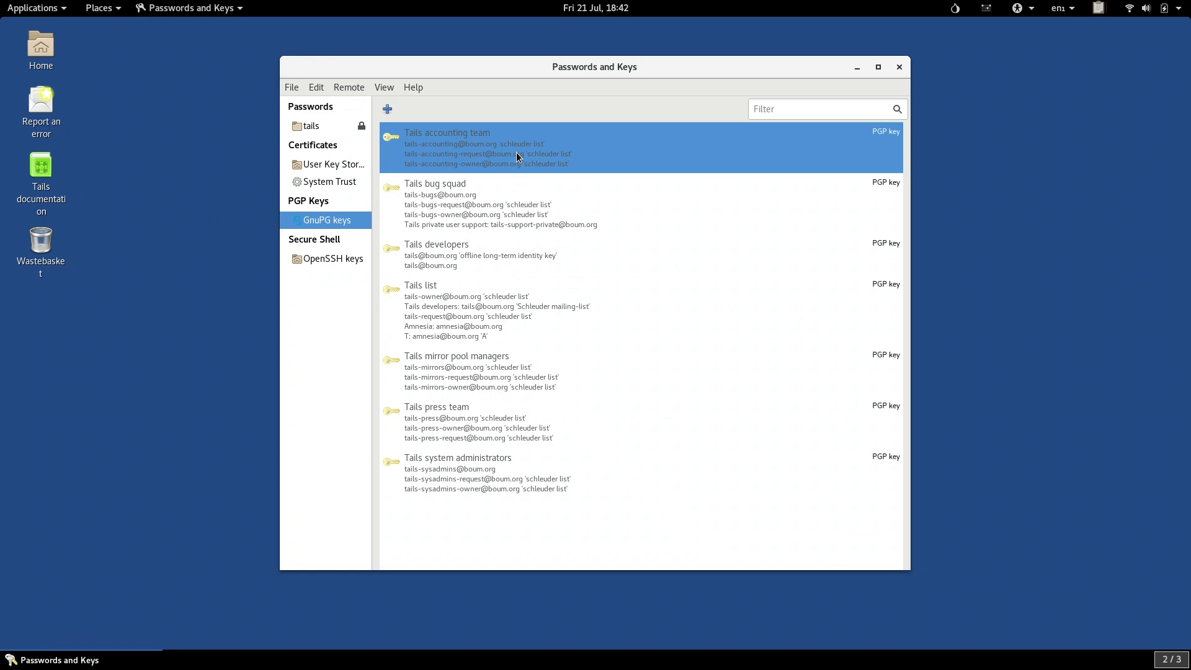
Step: Review the Tails bug squad, developers, list, mirror pool managers, press team and sysadmin keys
click(518, 199)
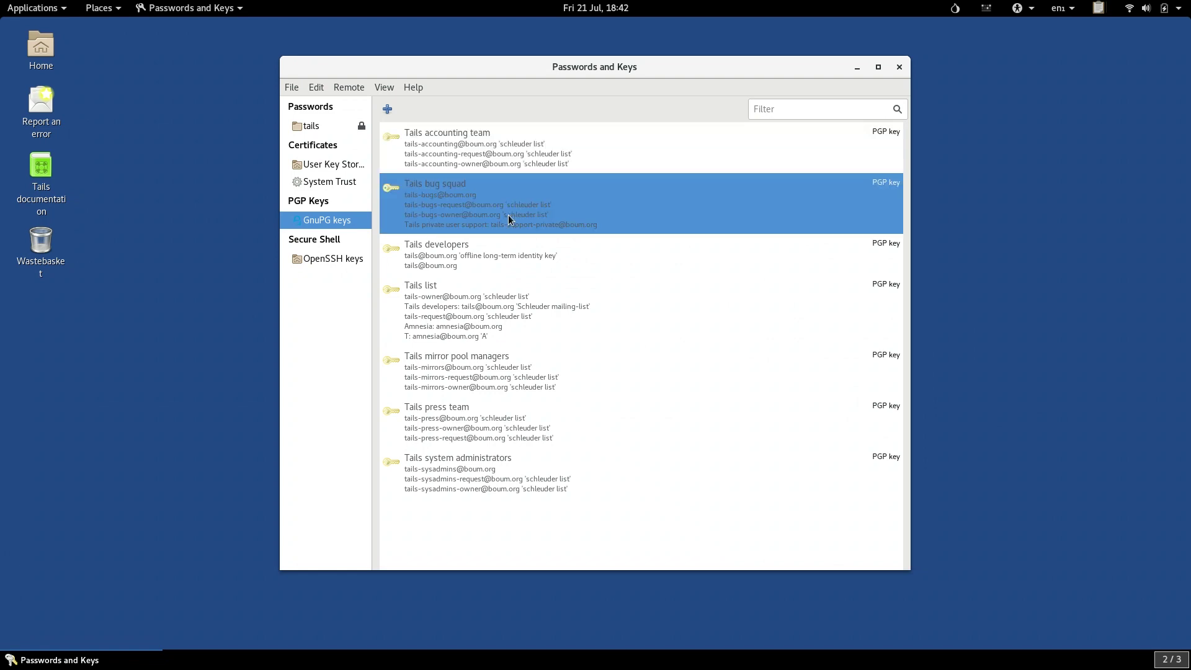
click(504, 256)
click(505, 317)
click(508, 369)
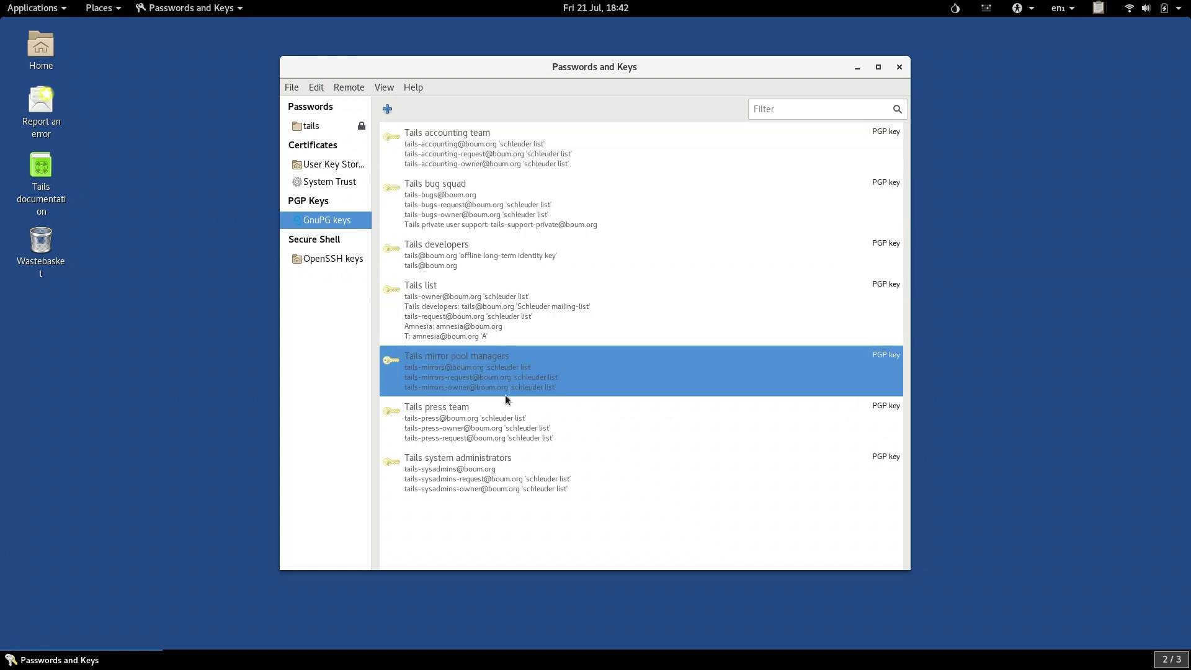
click(504, 424)
click(500, 487)
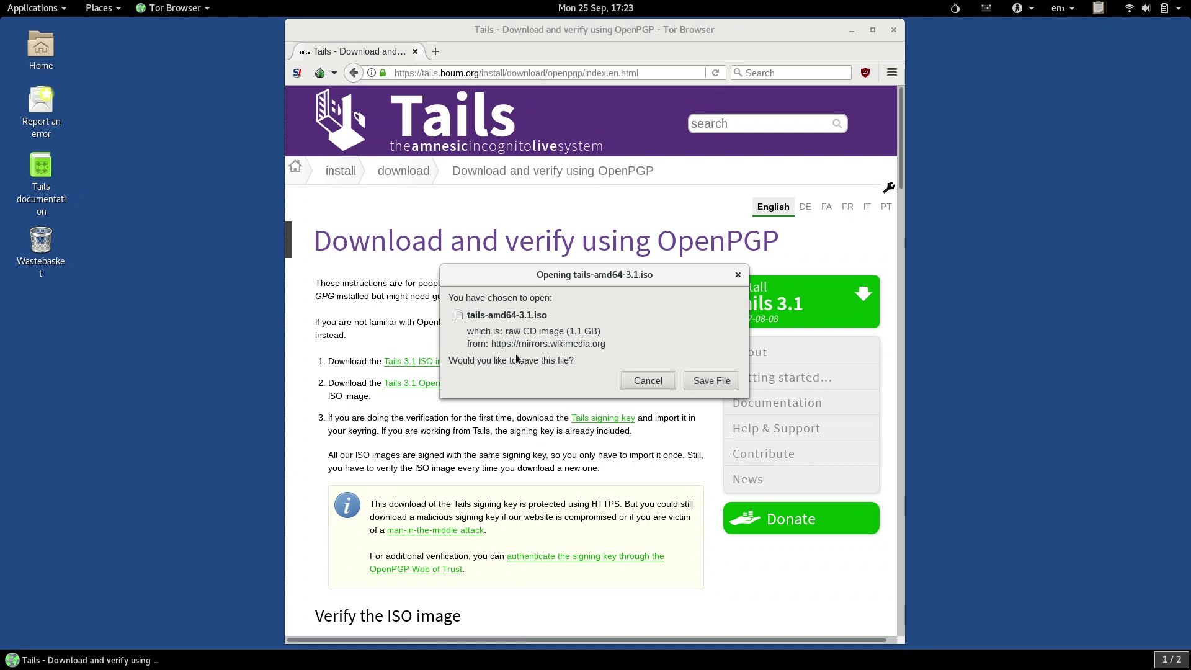
Step: Download tails-amd64-3.1.iso and its tails-amd64-3.1.iso.sig OpenPGP signature
click(709, 381)
click(825, 522)
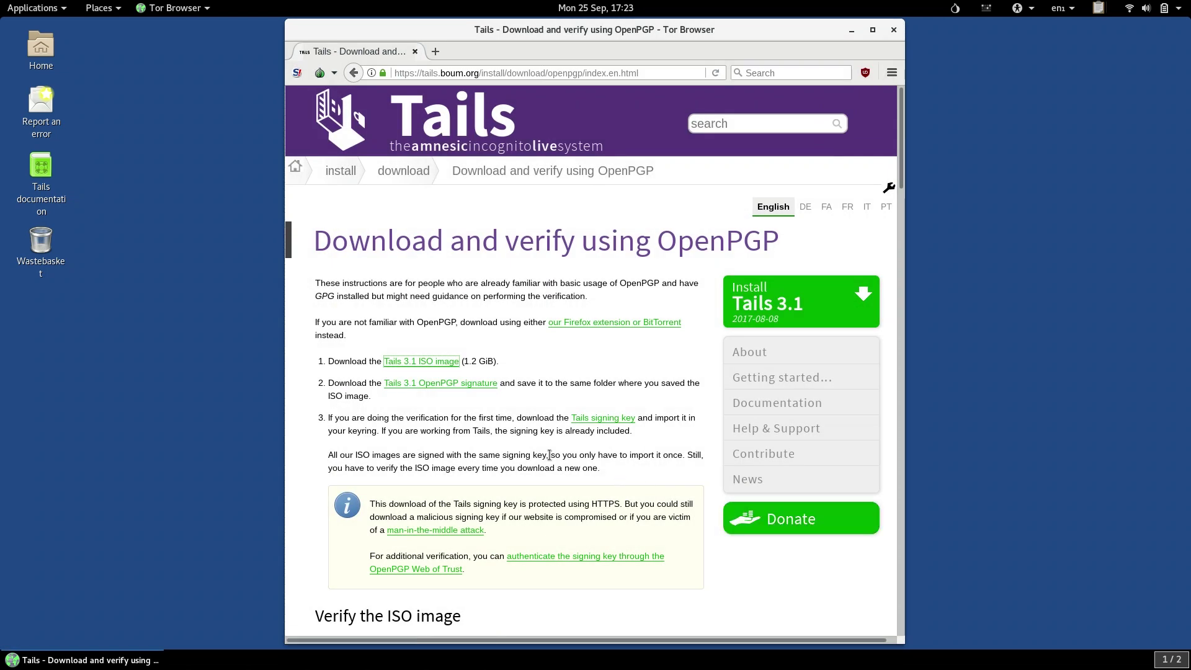
click(432, 384)
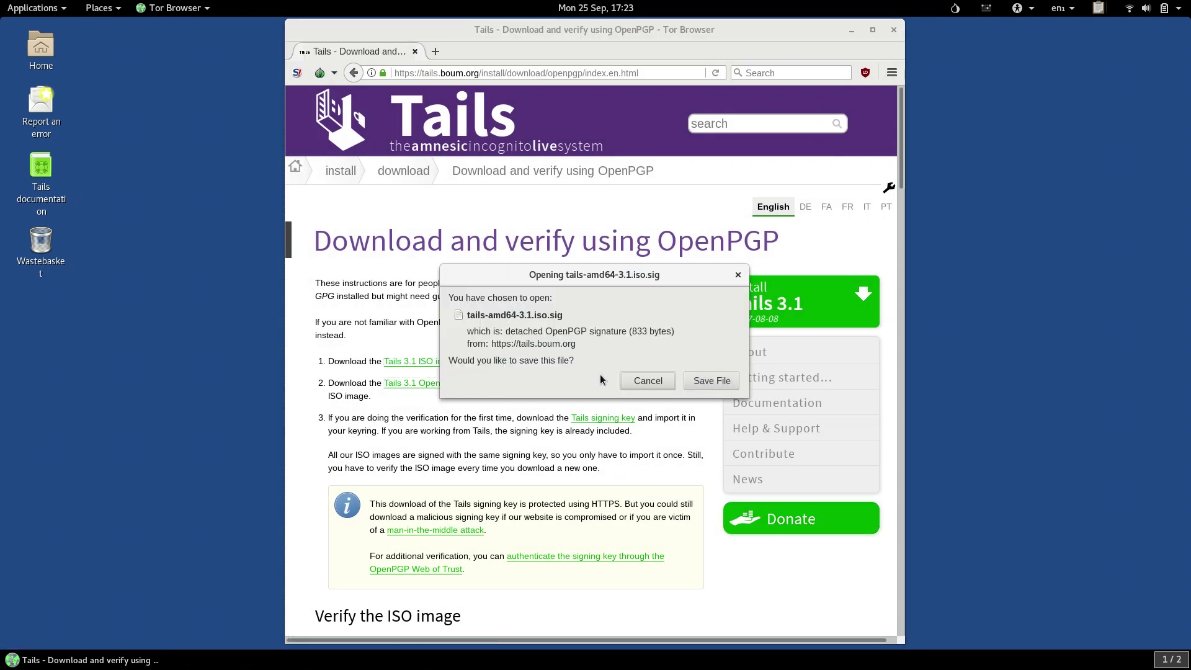
click(707, 380)
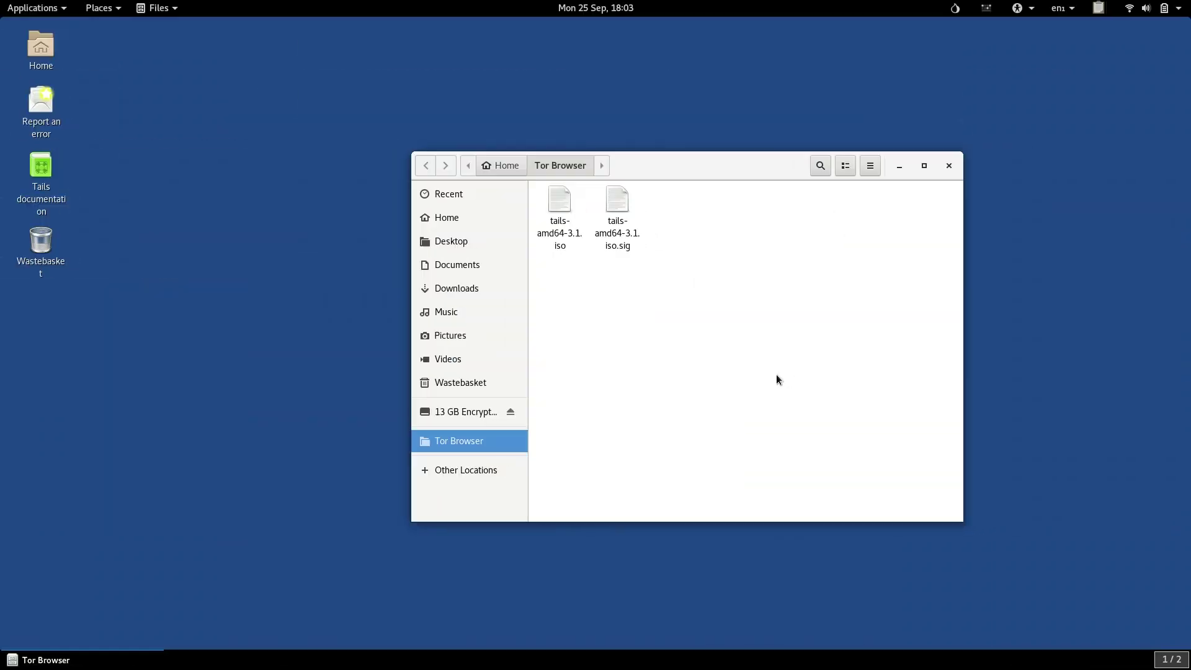
Step: Verify tails-amd64-3.1.iso against tails-amd64-3.1.iso.sig with Verify Signature
right_click(625, 235)
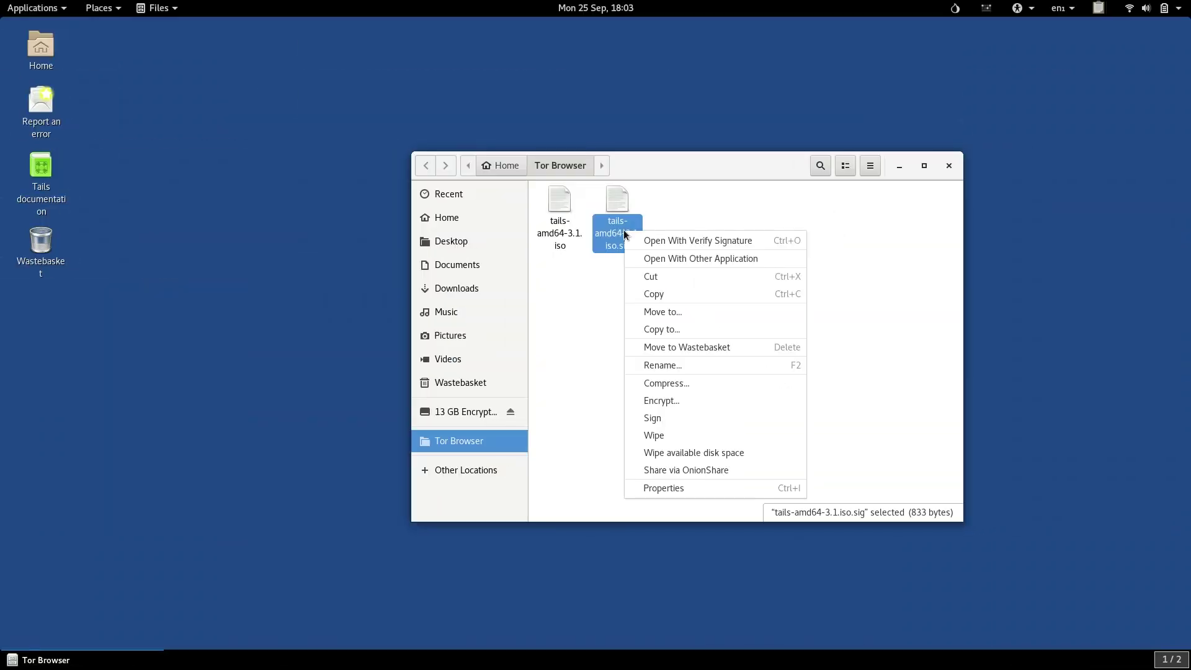
click(779, 240)
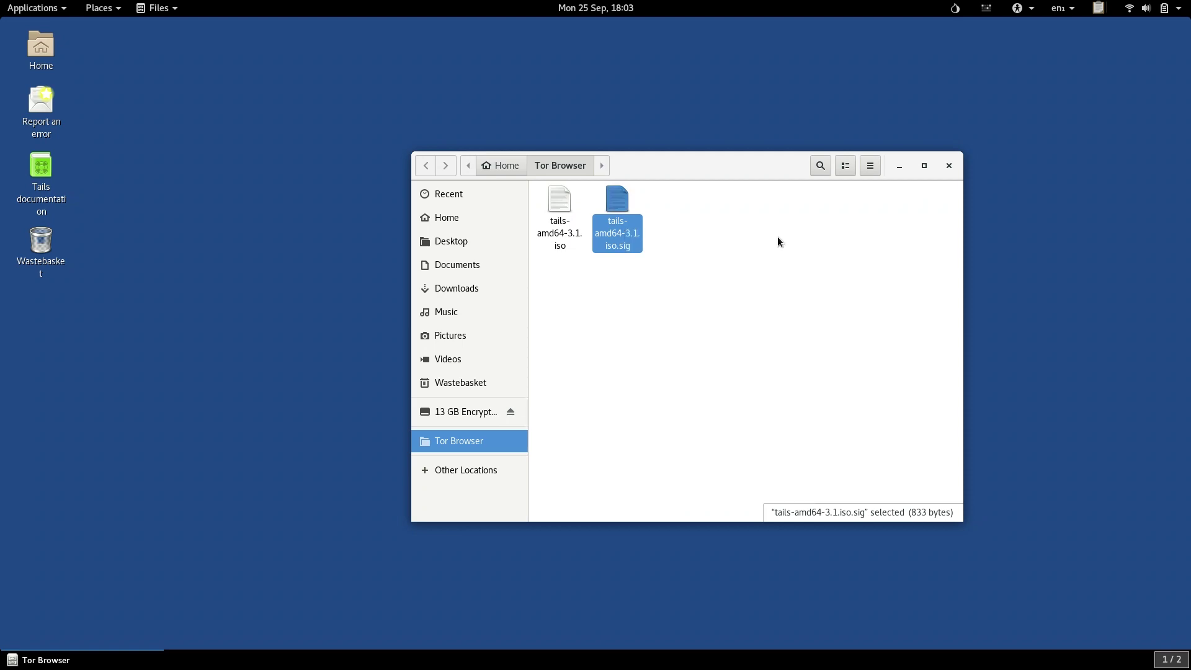